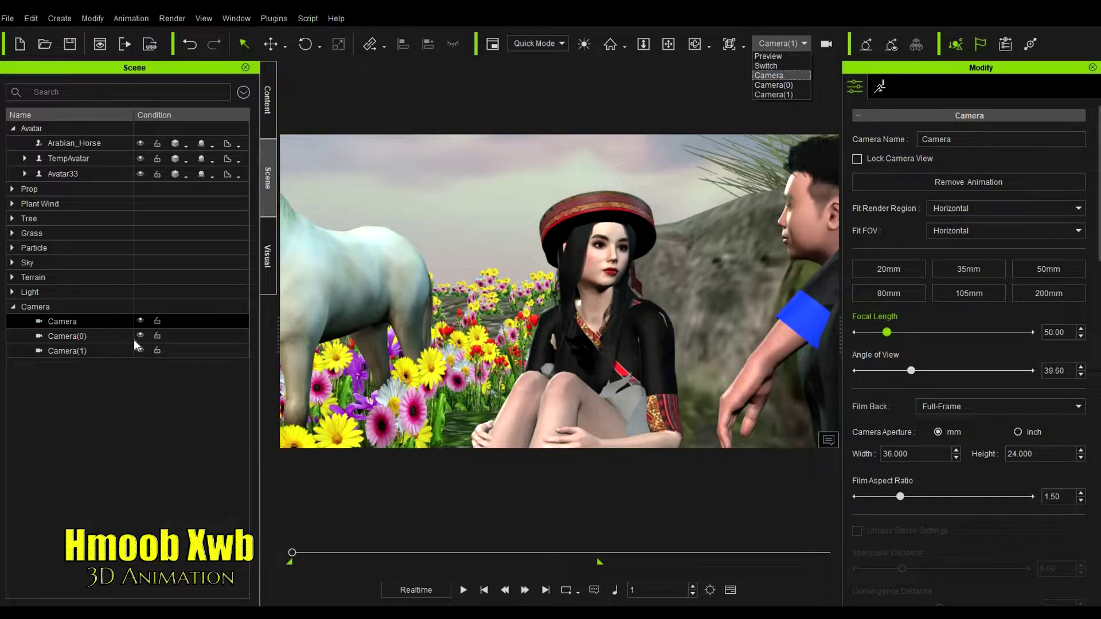
Step: View the scene through Camera and animate its shot by reframing the seated couple at frames 955, 1981 and 2860
left_click(769, 75)
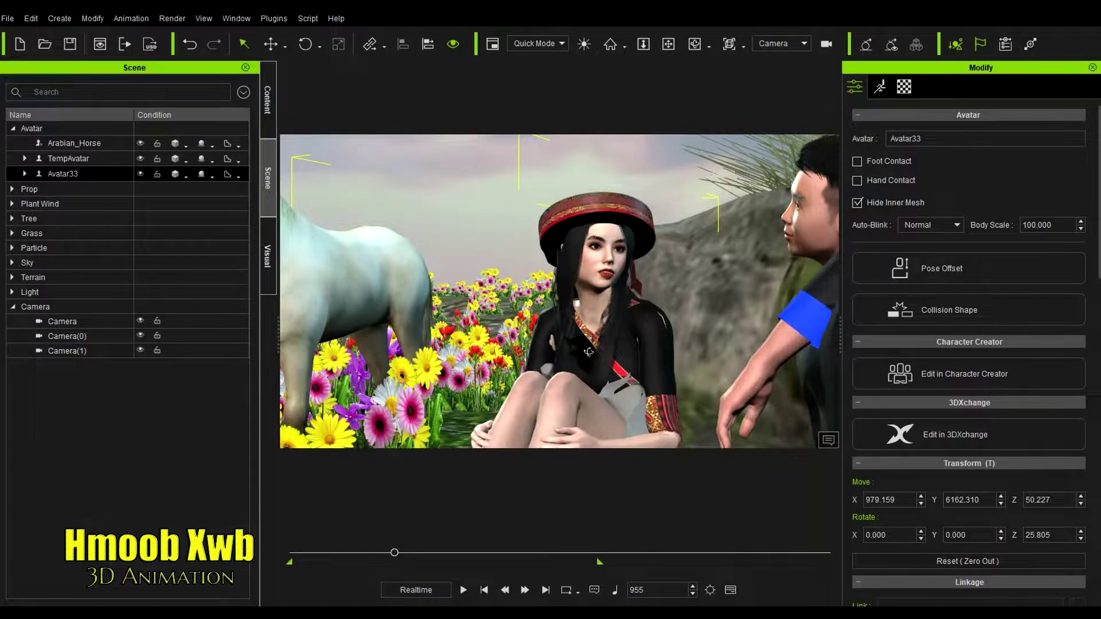
middle_click_drag(703, 341, 470, 405)
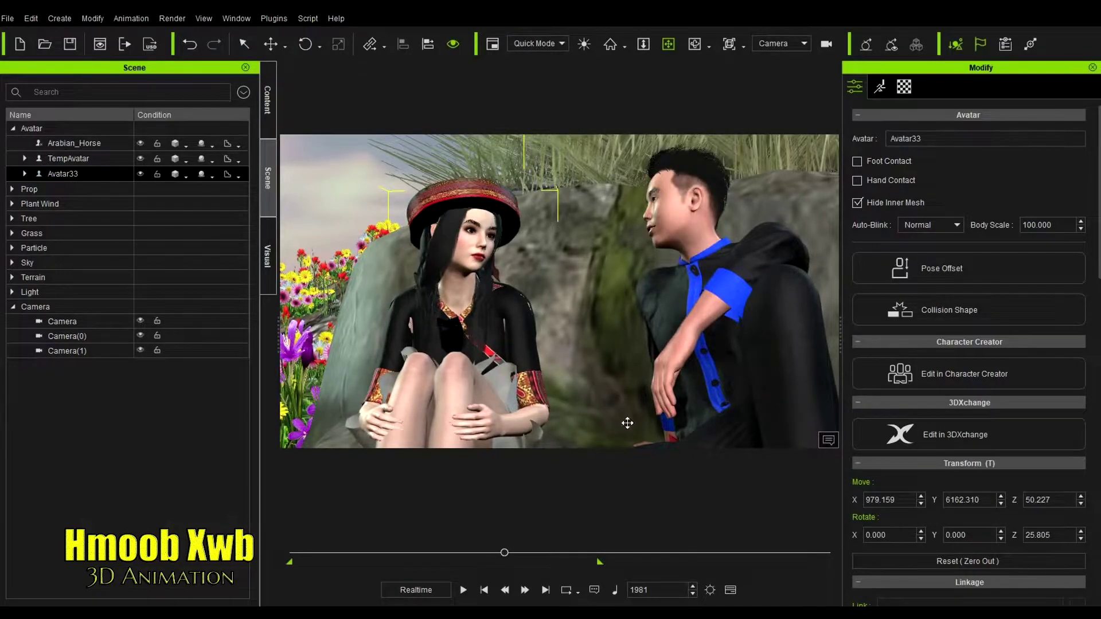
right_click_drag(693, 345, 715, 346)
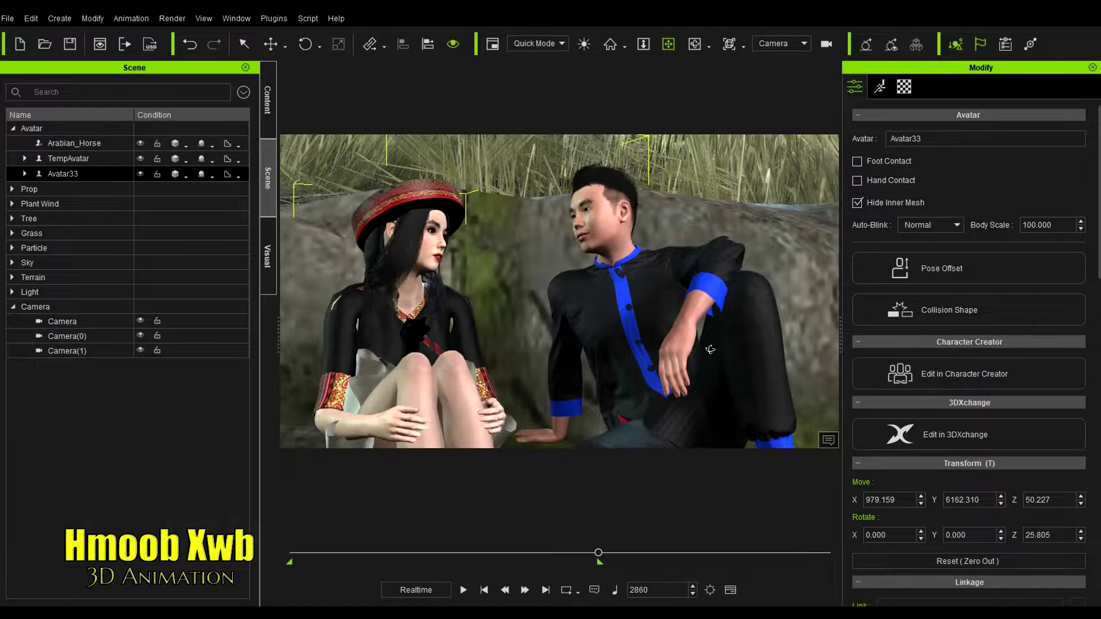
right_click_drag(766, 337, 794, 331)
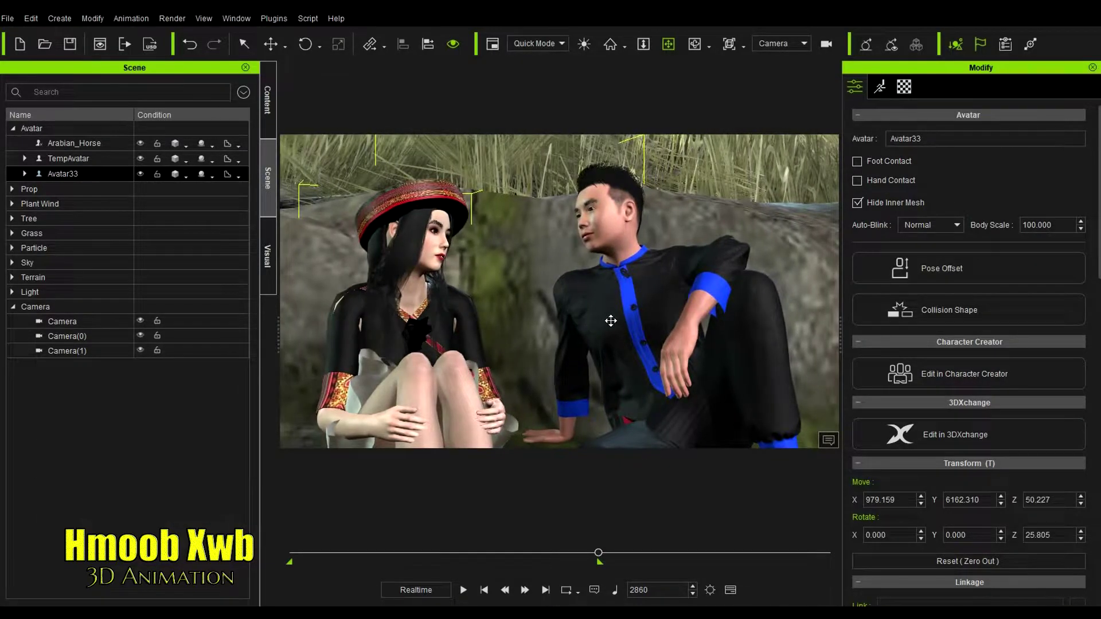
right_click_drag(611, 321, 609, 315)
scroll(594, 316, "up", 4)
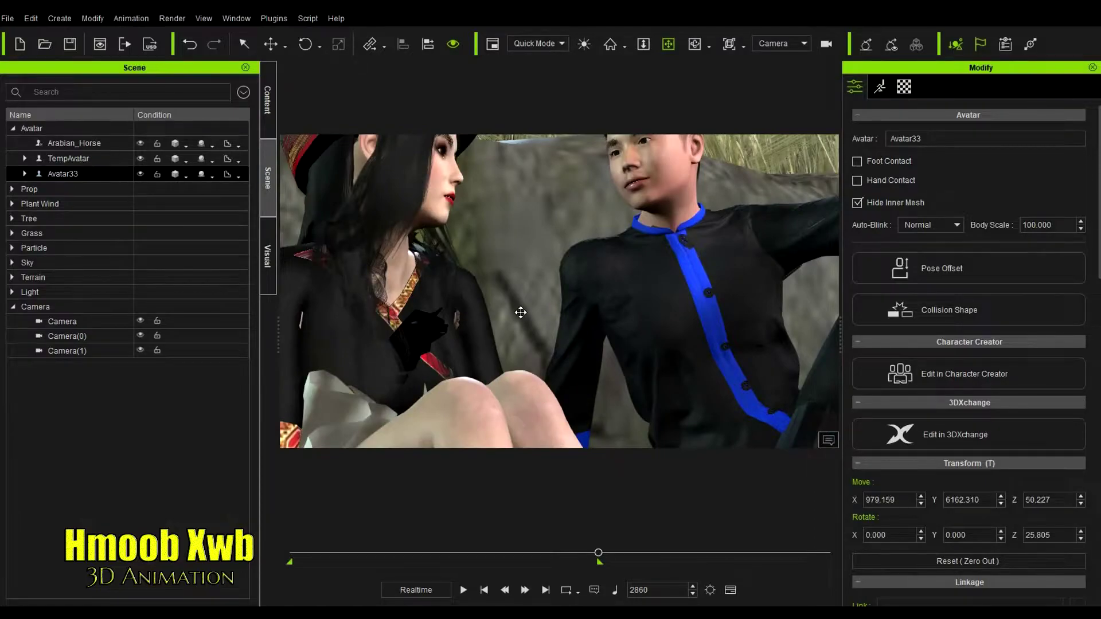
right_click_drag(521, 313, 600, 552)
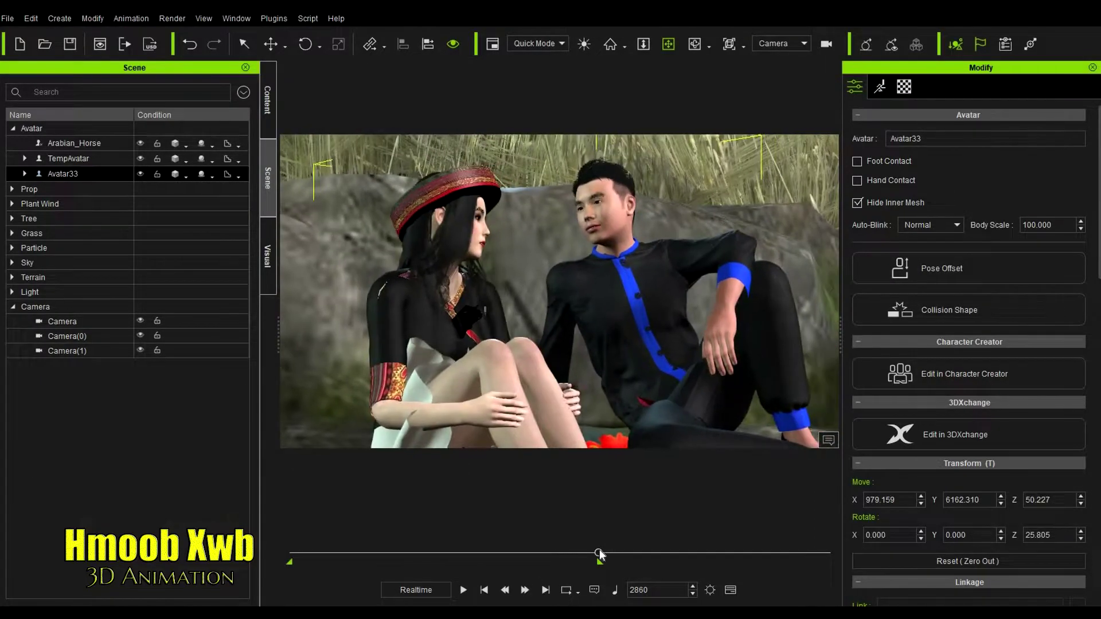
left_click(485, 590)
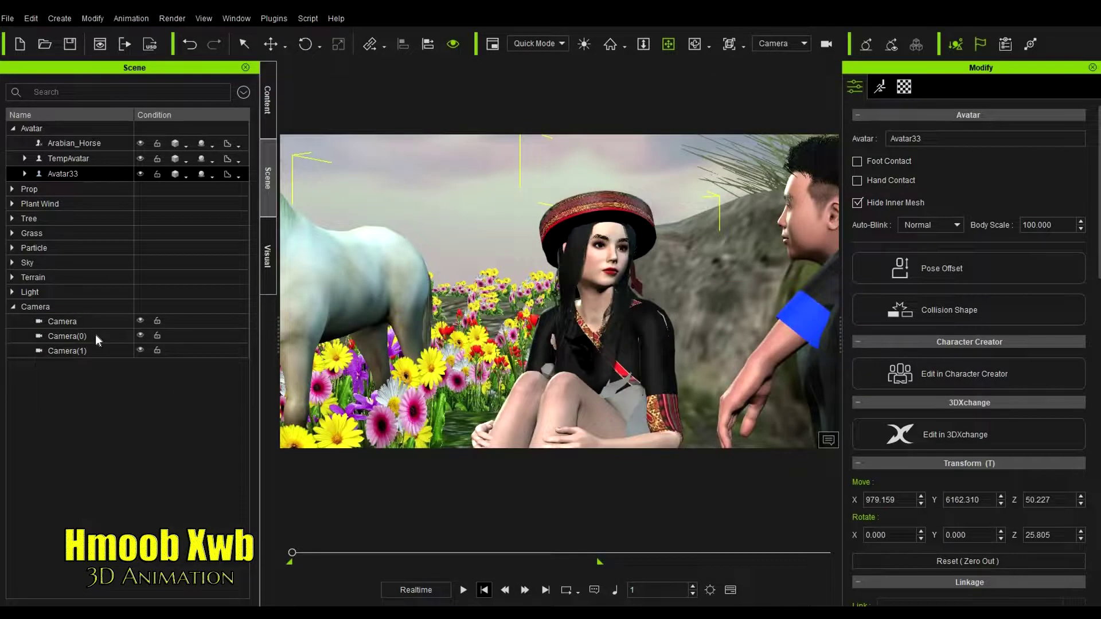
Step: Select Camera(0) at the first frame and make it the active viewport camera
left_click(96, 335)
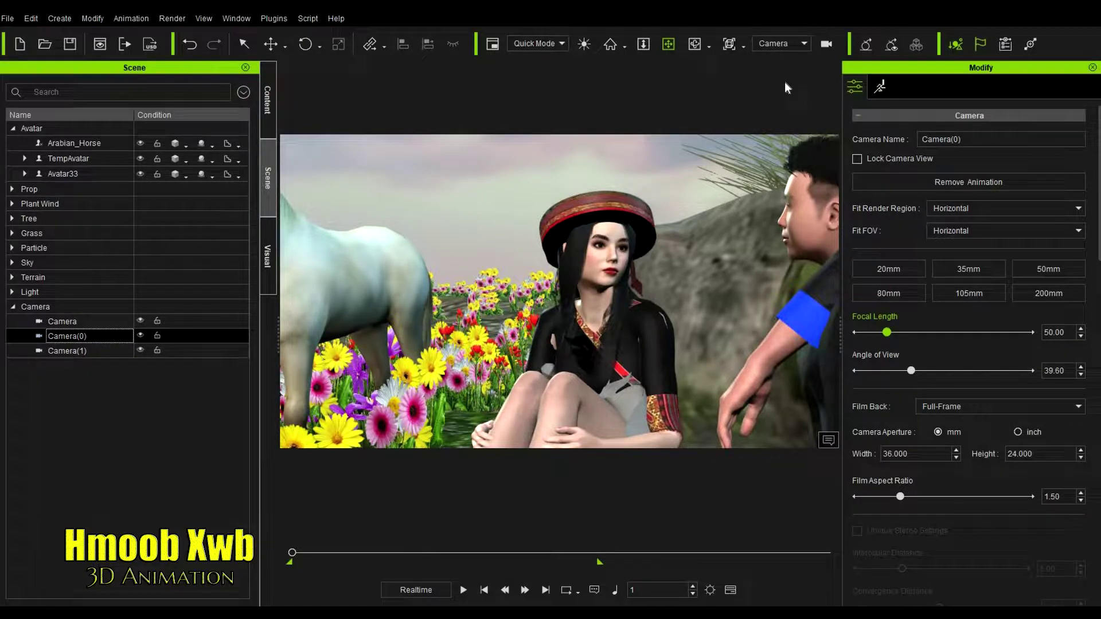
left_click(781, 44)
key("Down")
key("Down")
key("Down")
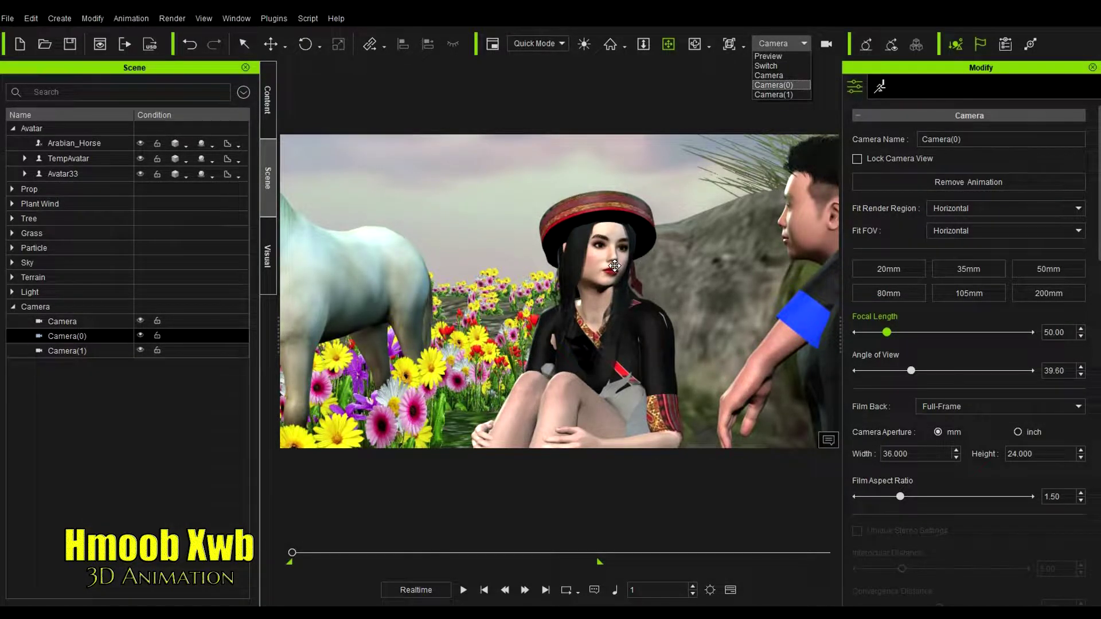
key("Return")
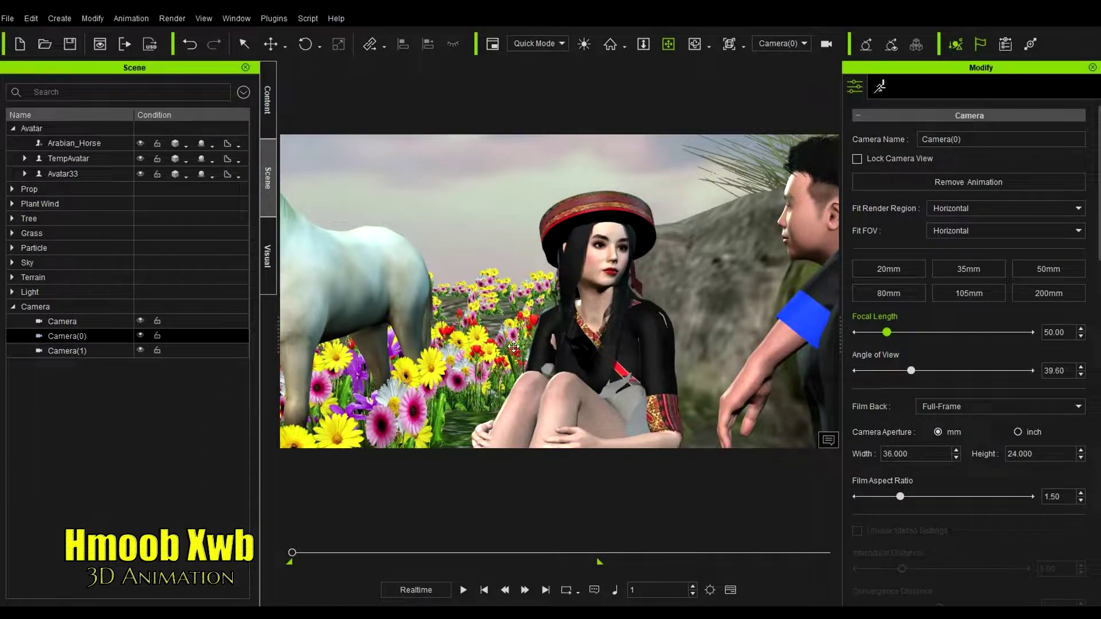
Step: Frame a close-up of the woman in the red hat through Camera(0) at frame 1
left_click(574, 311)
scroll(573, 311, "up", 5)
left_click_drag(574, 310, 536, 302)
scroll(531, 298, "down", 3)
scroll(531, 298, "down", 2)
scroll(531, 298, "up", 2)
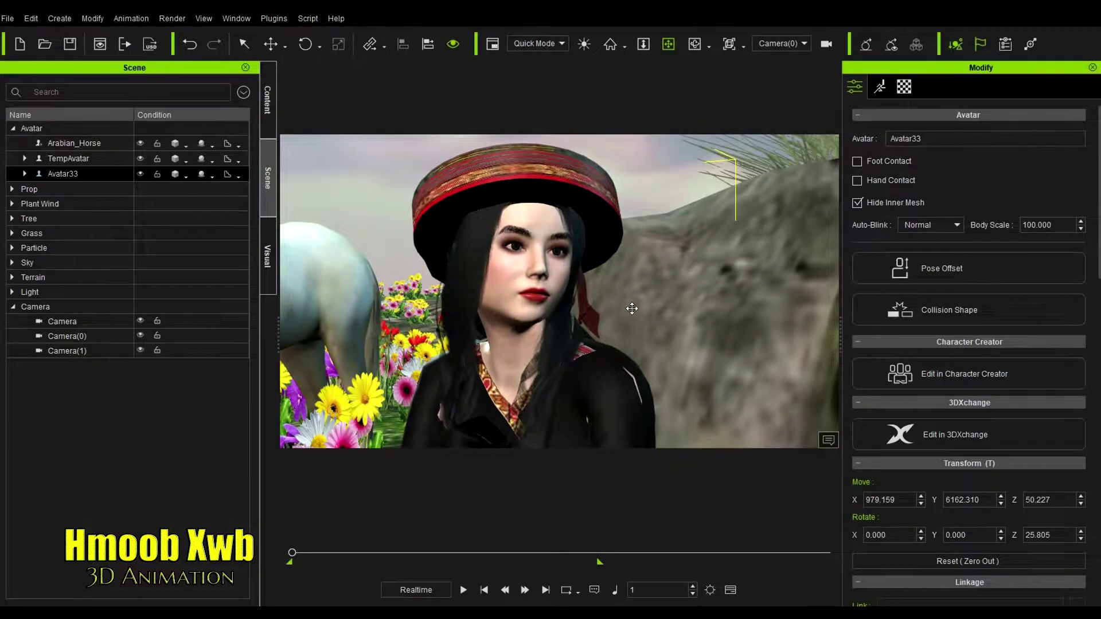
Step: Animate Camera(0) around the woman by reframing her close-up at frames 1194, 2029 and 2860, and return to the first frame
left_click(420, 553)
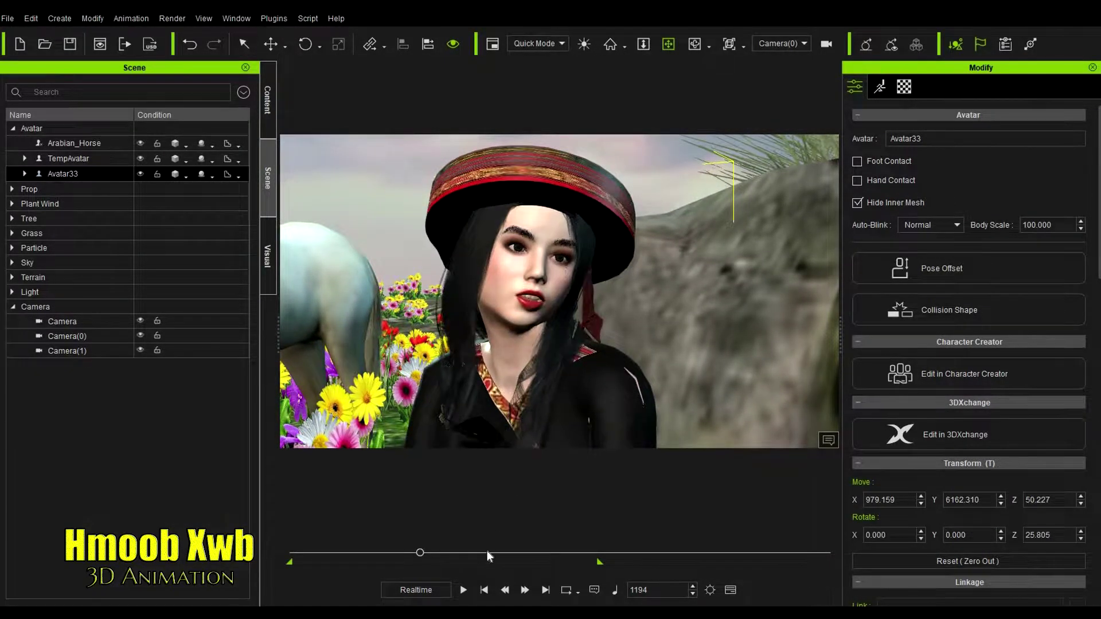
left_click(511, 553)
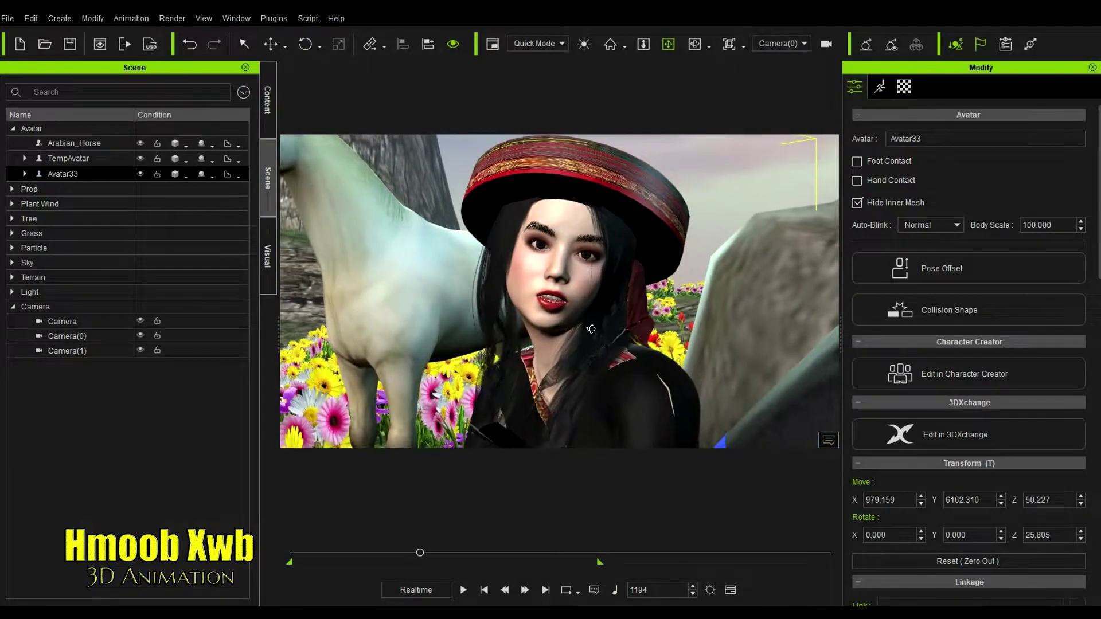
left_click(463, 590)
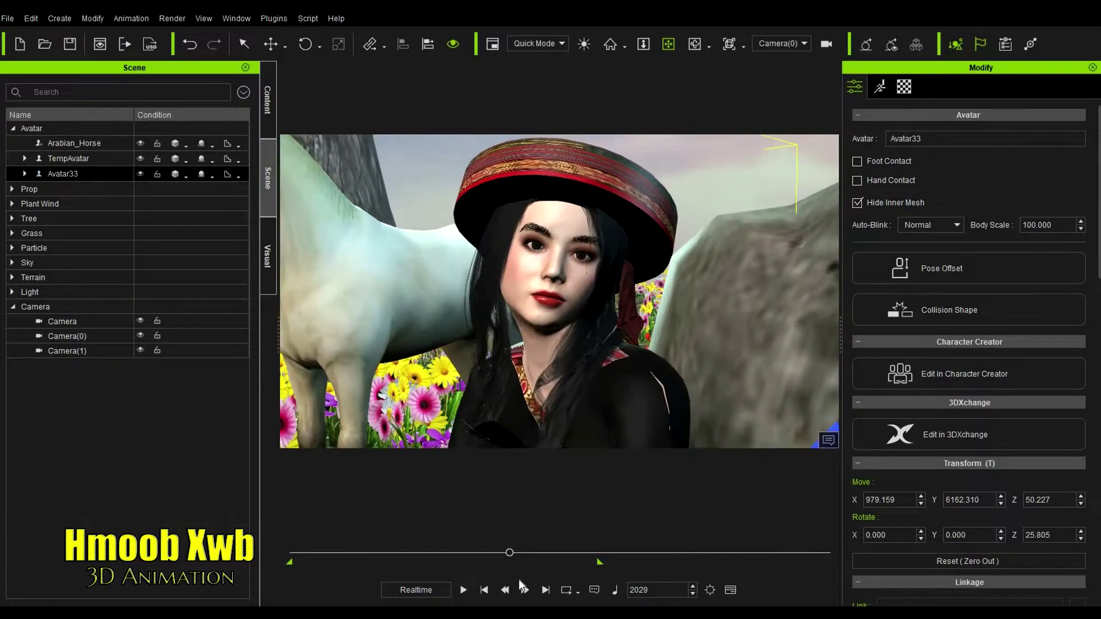
key("End")
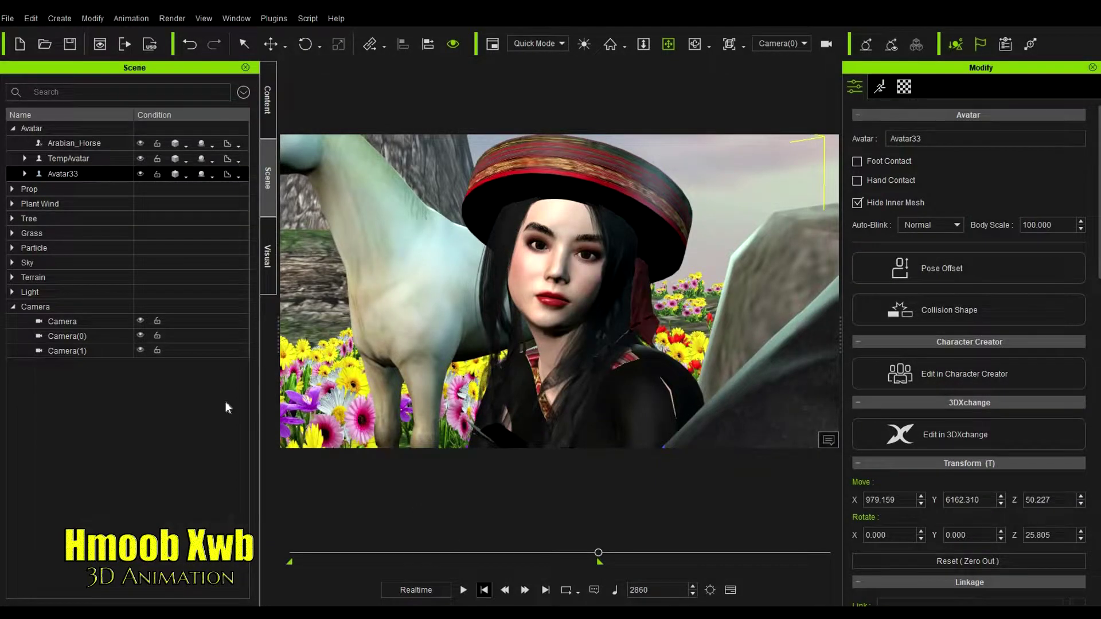
key("Home")
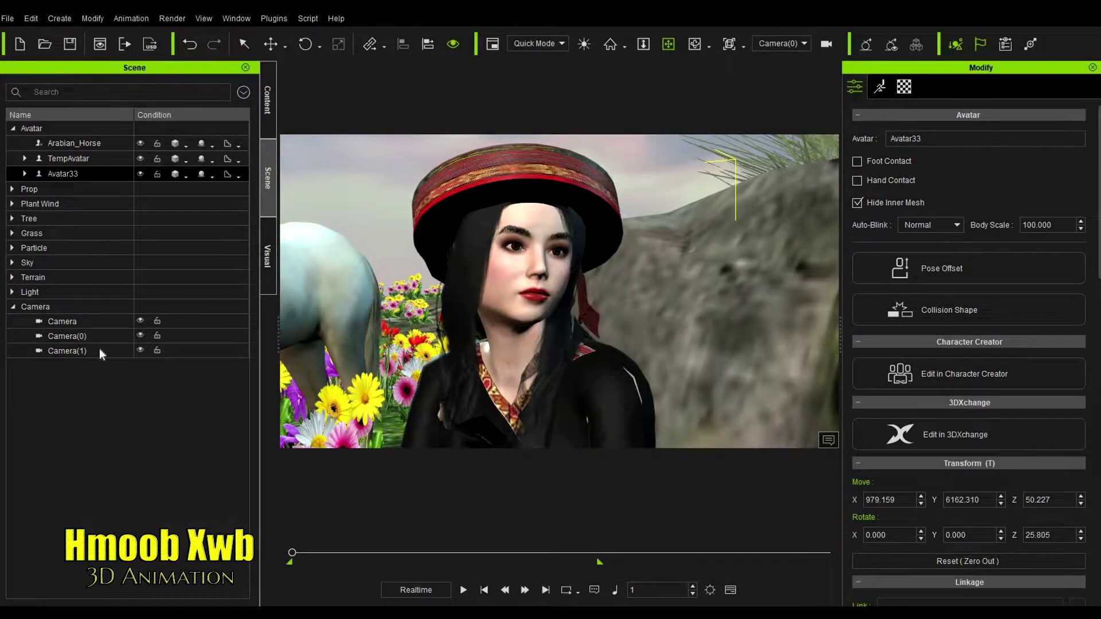
Step: Select Camera(1) and make it the active viewport camera
left_click(99, 351)
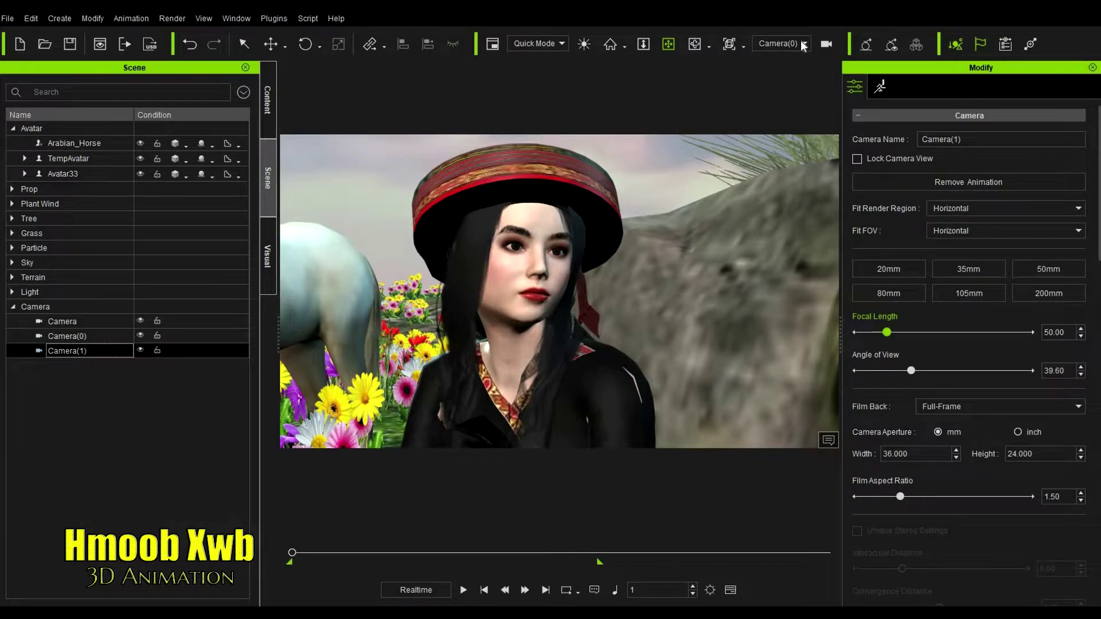
left_click(781, 43)
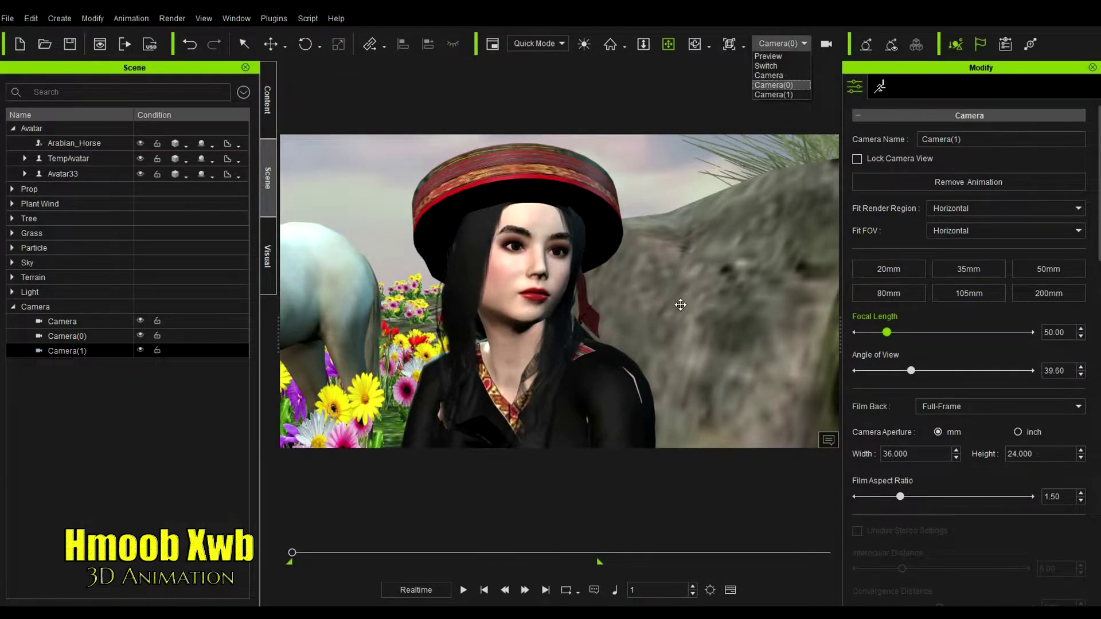
key("Down")
key("Return")
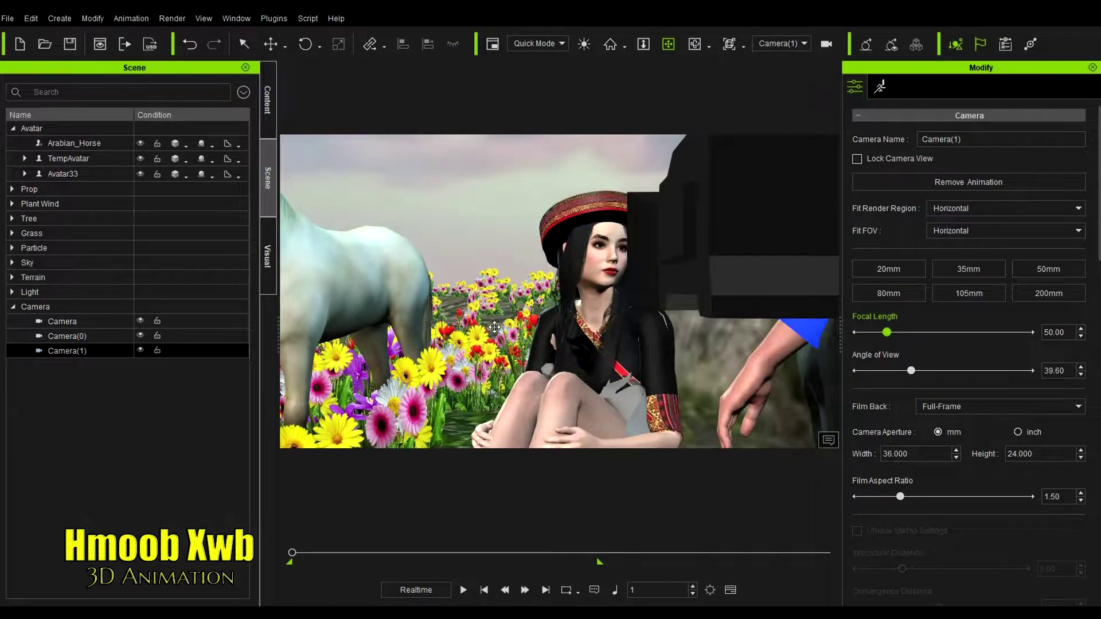
Step: Frame a close-up of the man in the black and blue shirt through Camera(1) at frame 1
left_click(611, 313)
right_click_drag(631, 300, 531, 355)
left_click(659, 356)
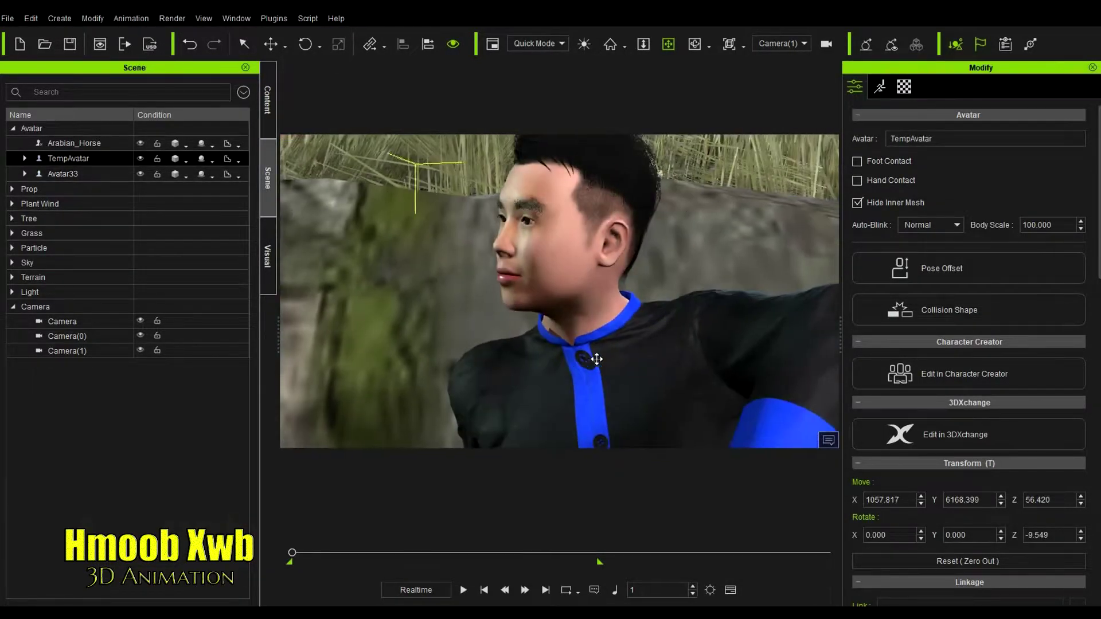
right_click_drag(597, 360, 578, 393)
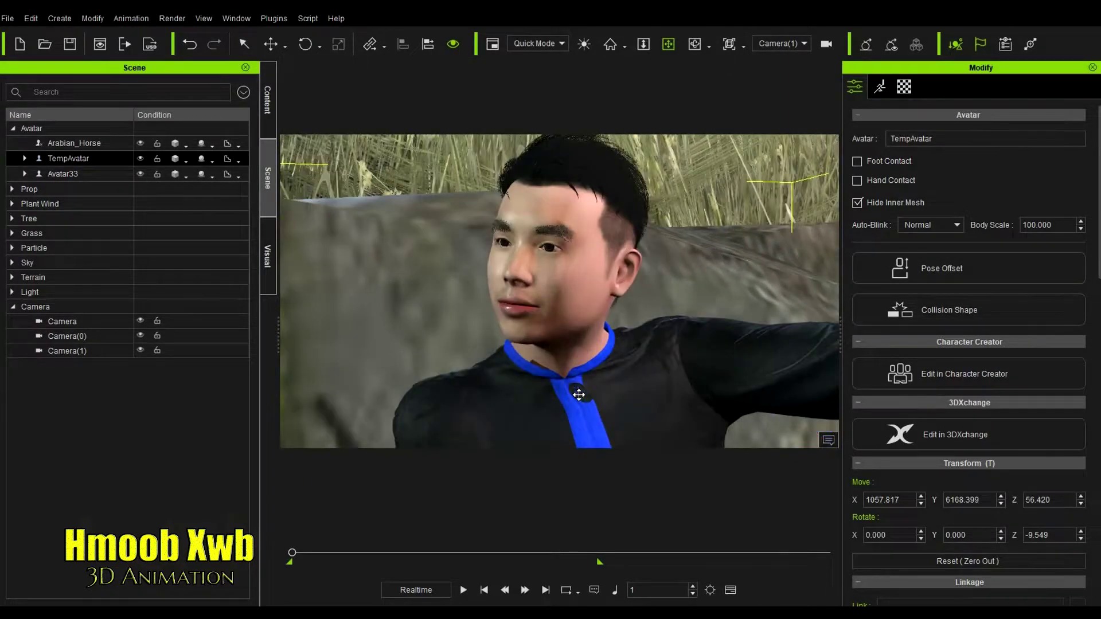
middle_click_drag(584, 415, 581, 419)
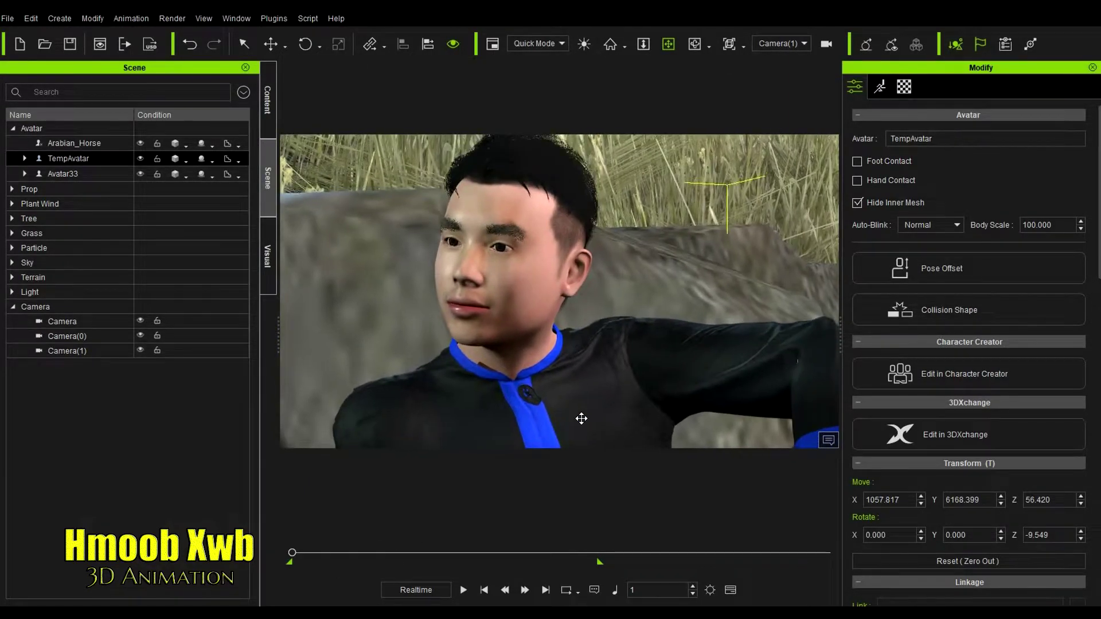
Step: Animate Camera(1) by reframing the man's close-up at frames 973 and 2860, and return to the first frame
left_click(396, 552)
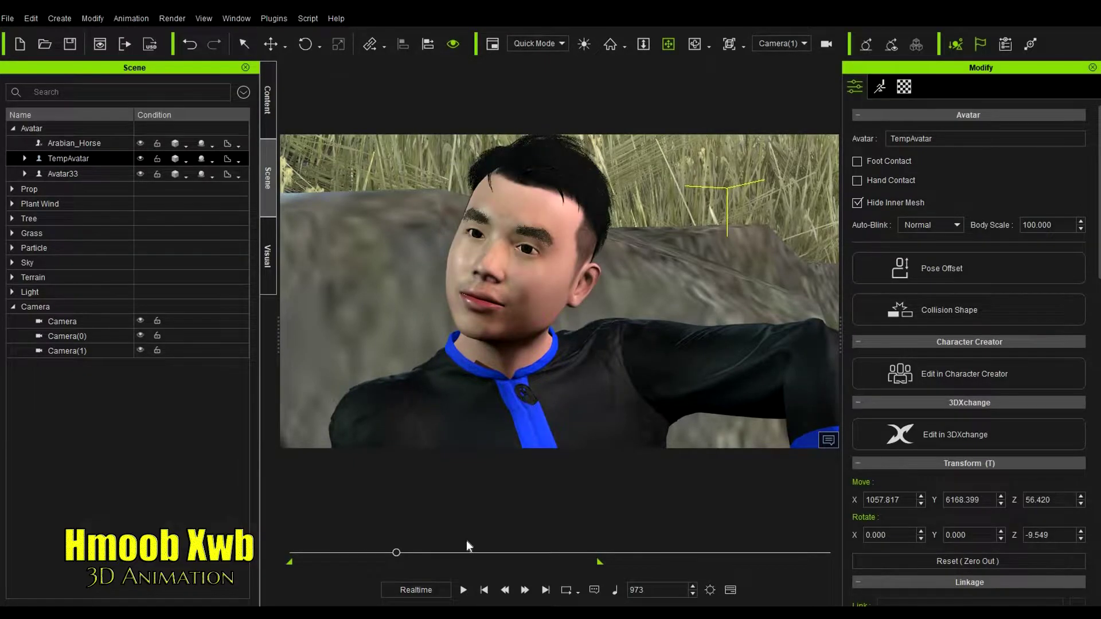
right_click_drag(490, 421, 544, 410)
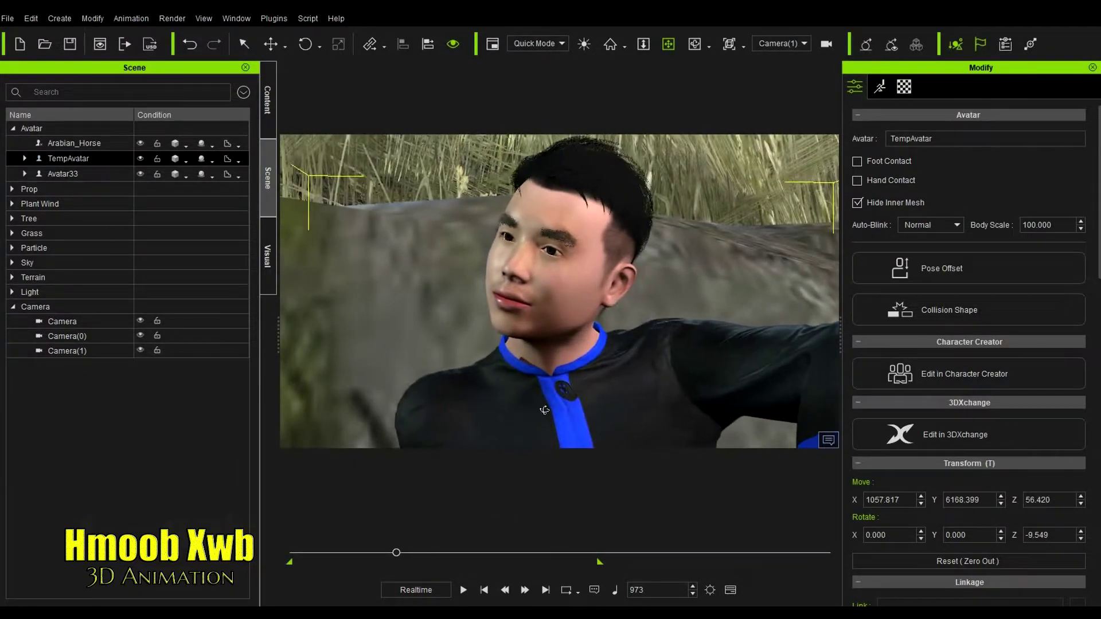
right_click_drag(700, 408, 627, 408)
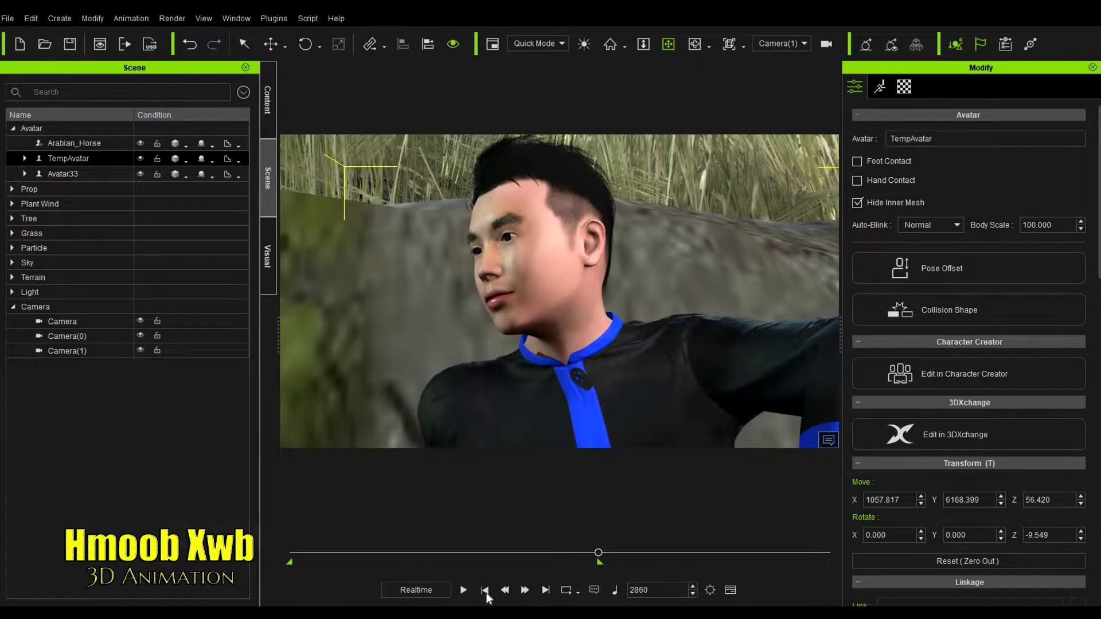
left_click(483, 589)
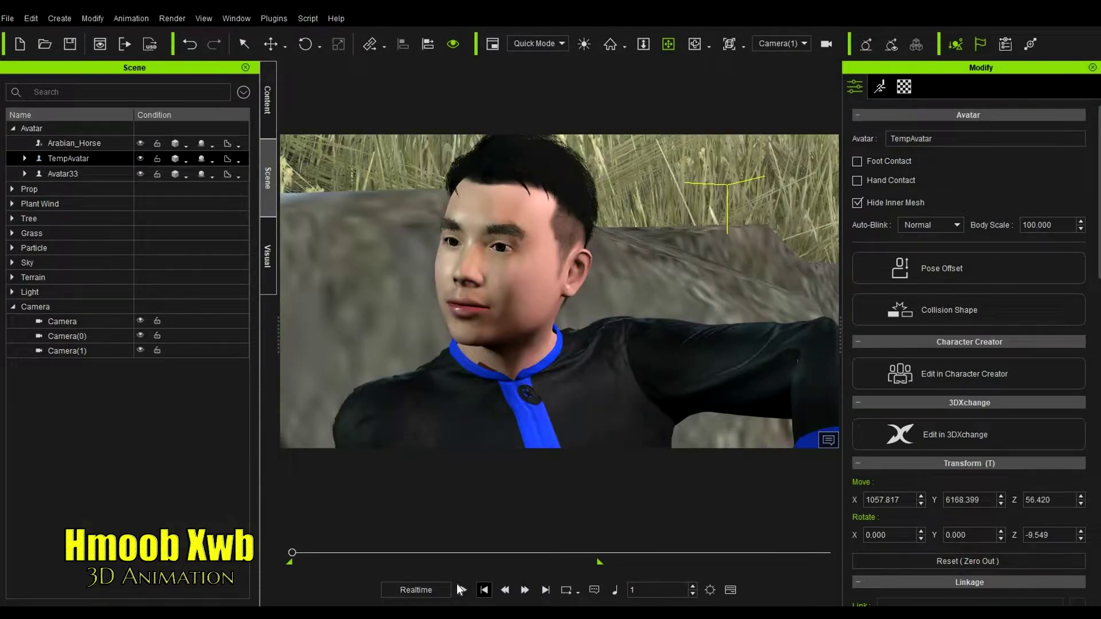
Step: Play back and scrub through the timeline to review the Camera(1) movement
key("space")
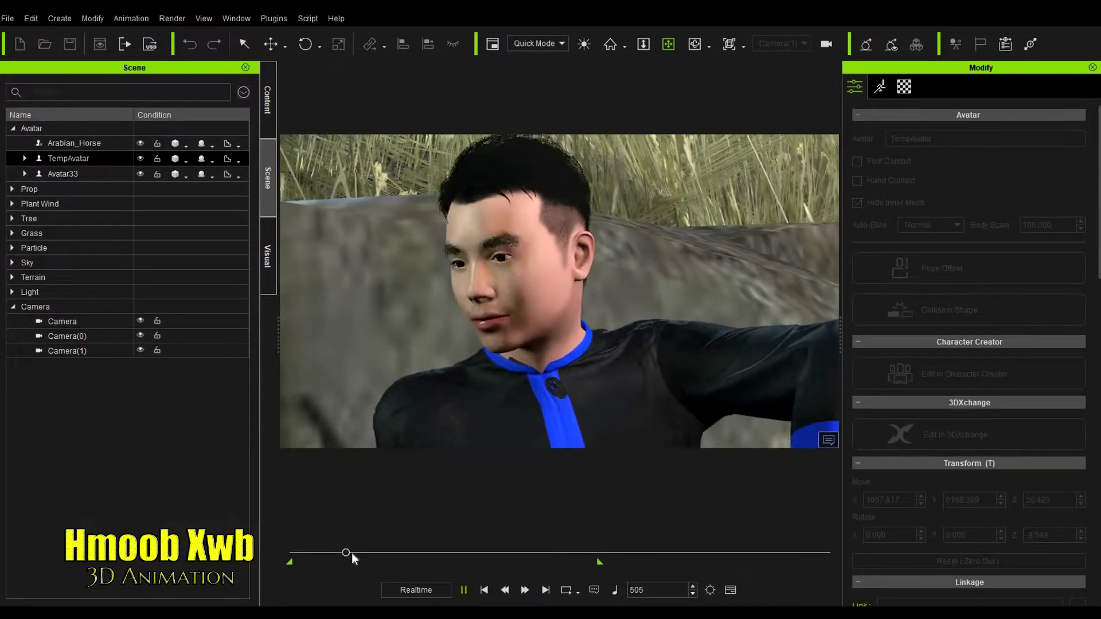
key("space")
left_click_drag(519, 546, 588, 547)
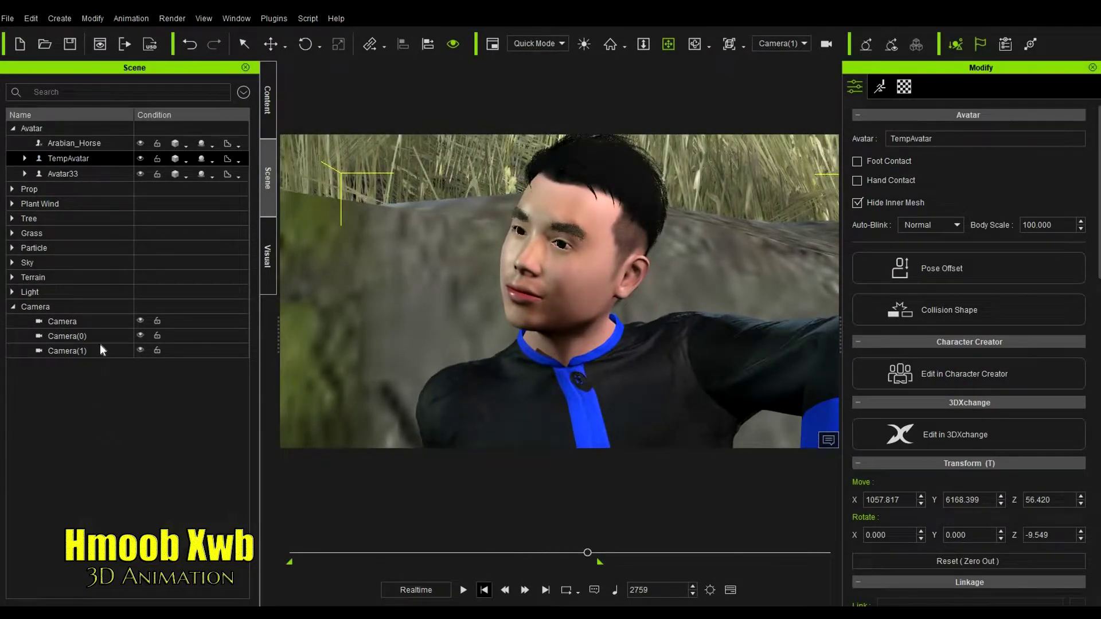
Step: Make Camera(0) the active view and play back its movement around the woman
left_click(99, 337)
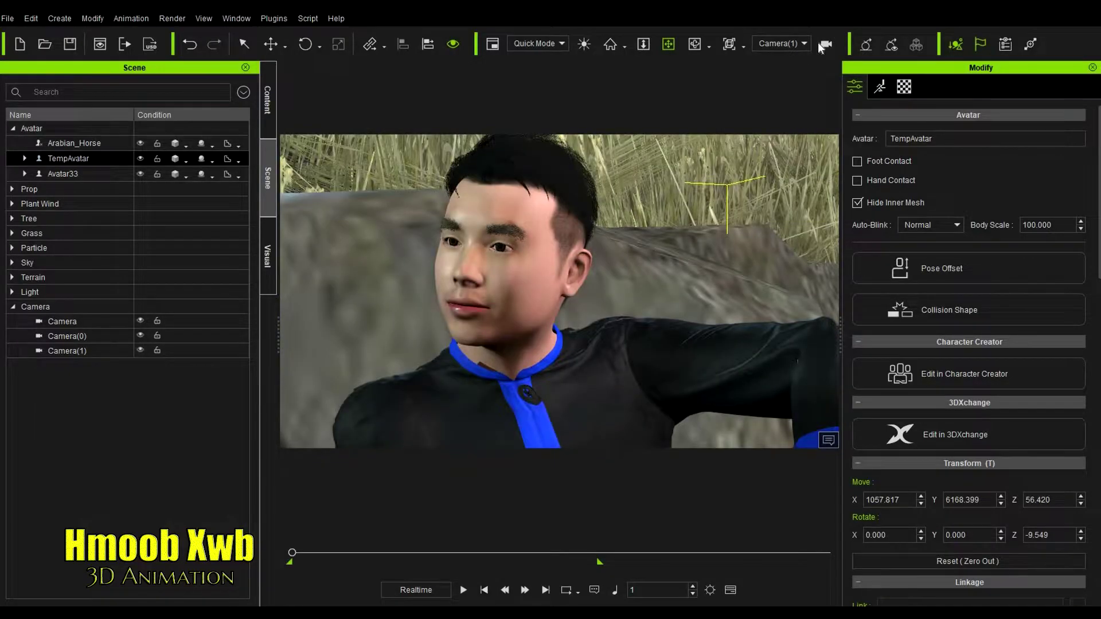
left_click(782, 44)
left_click(775, 85)
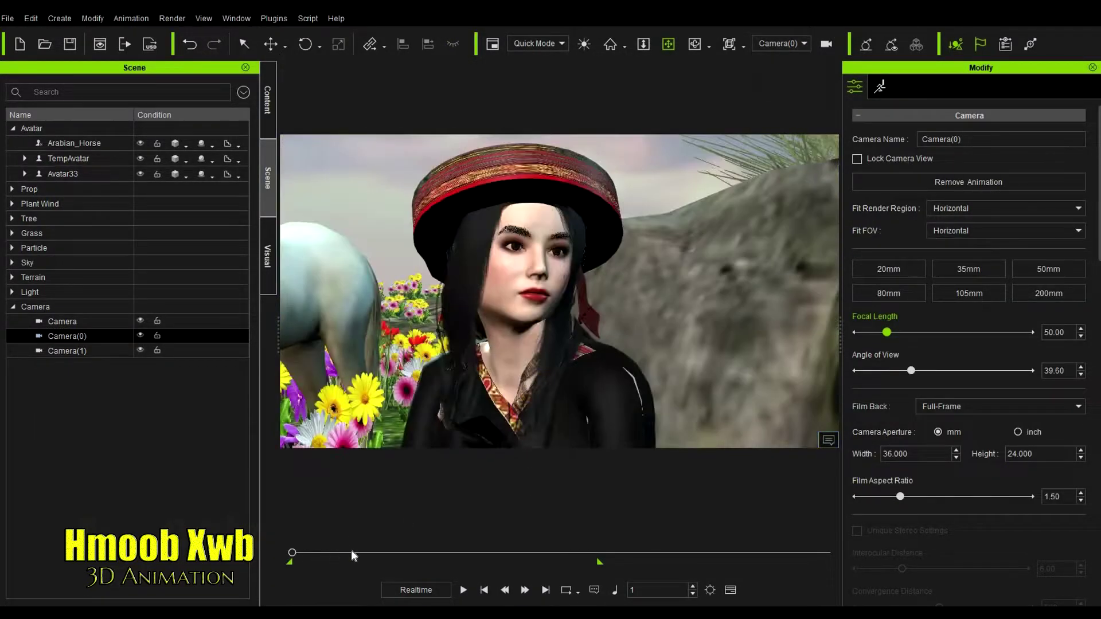
key("space")
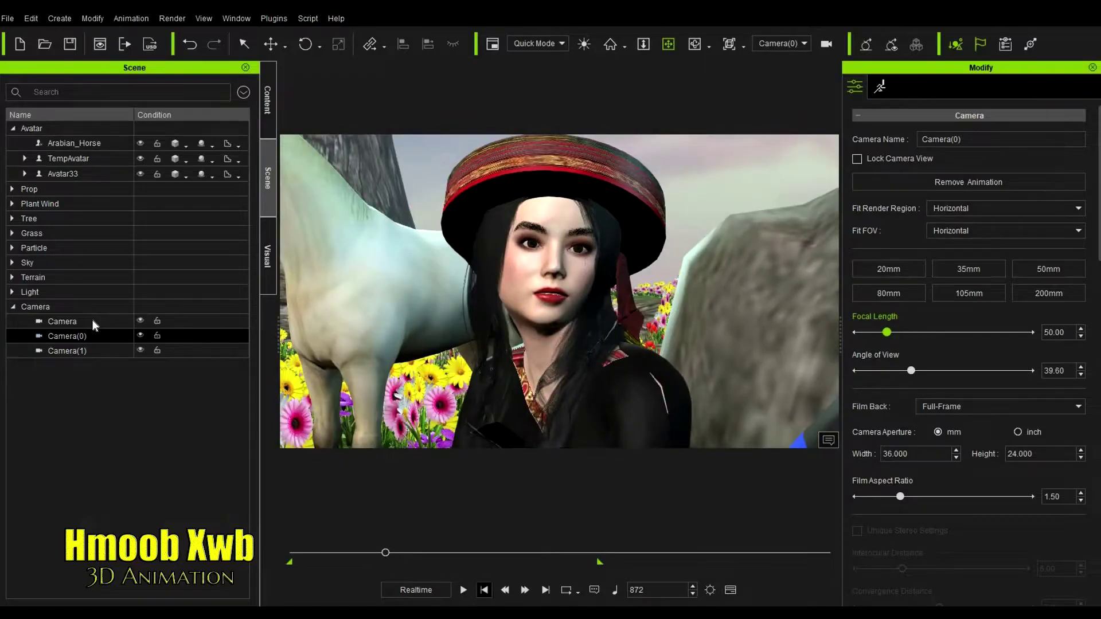
Step: Make Camera the active view, reframe its opening shot to show both seated characters, and return to the first frame
left_click(92, 320)
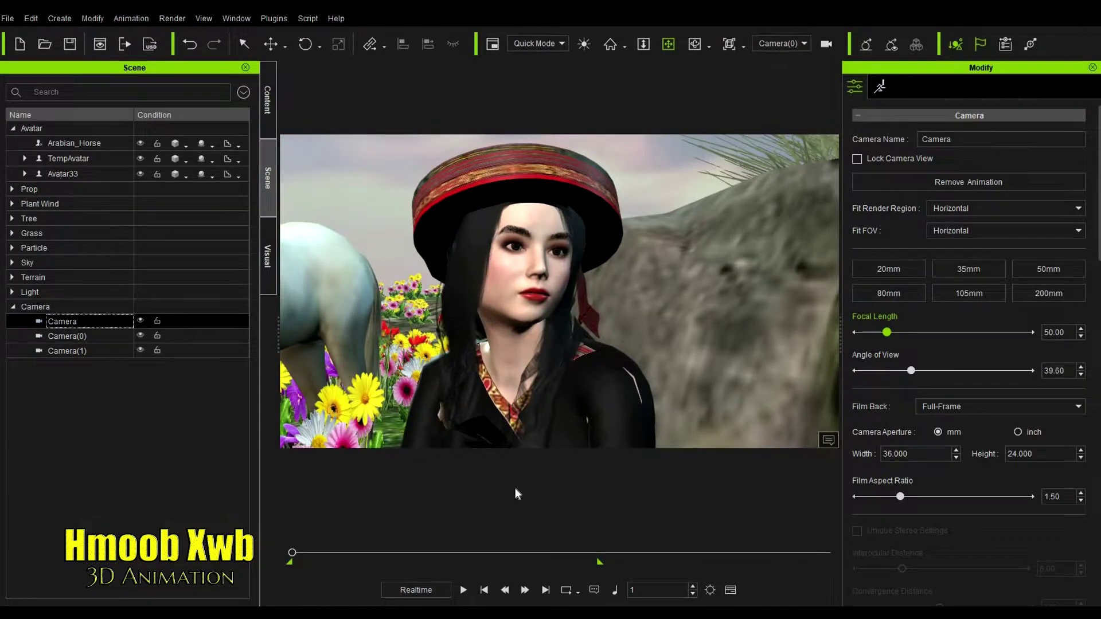
left_click(783, 44)
left_click(770, 76)
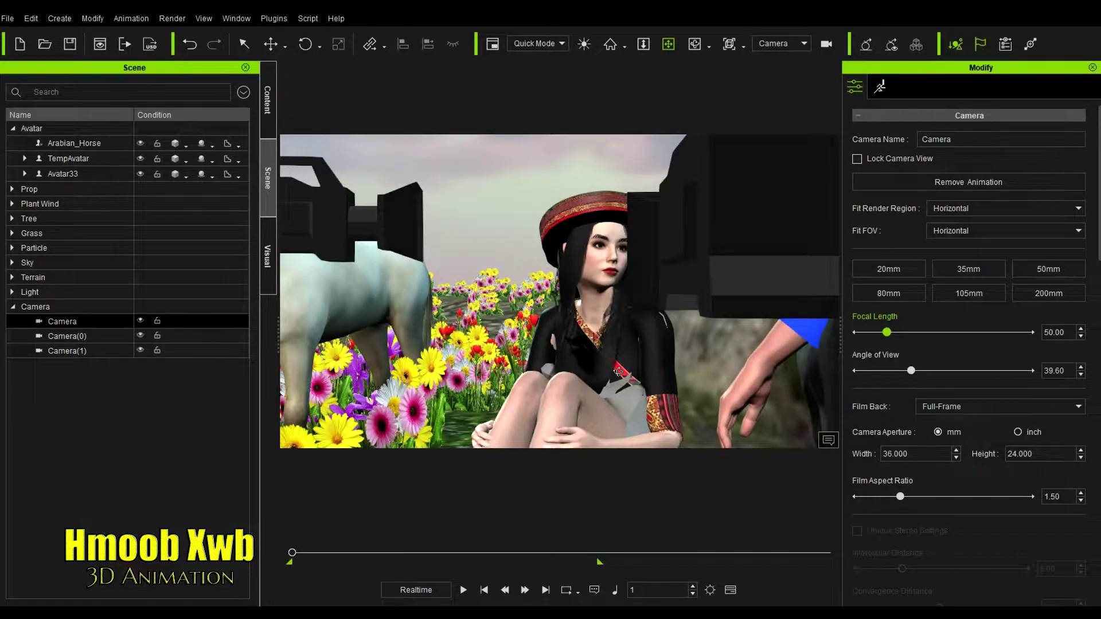
left_click(544, 355)
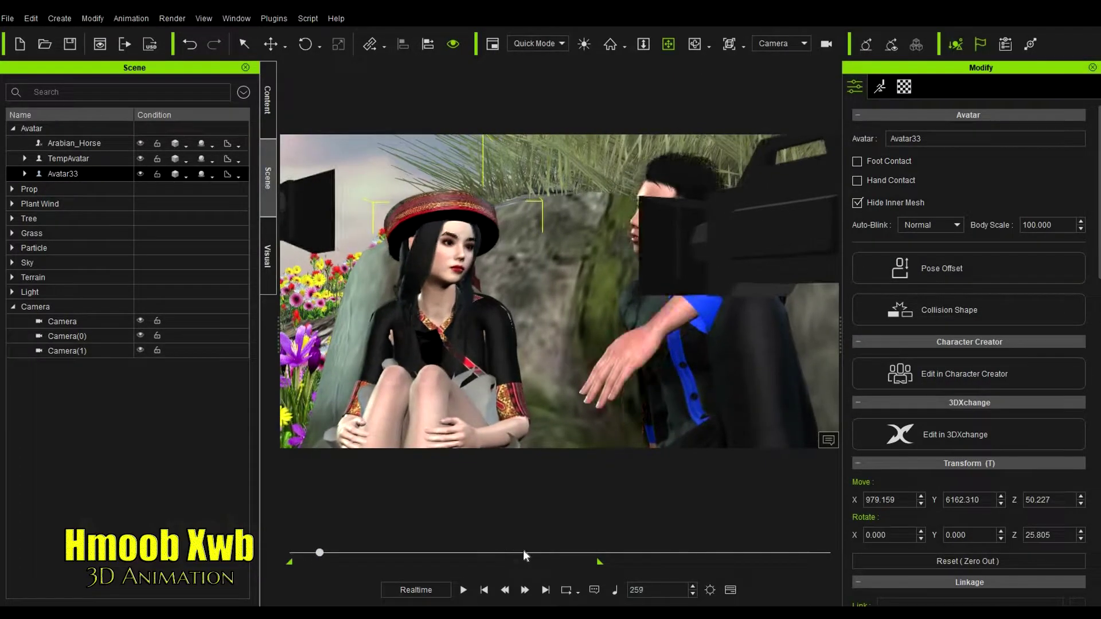
left_click(485, 590)
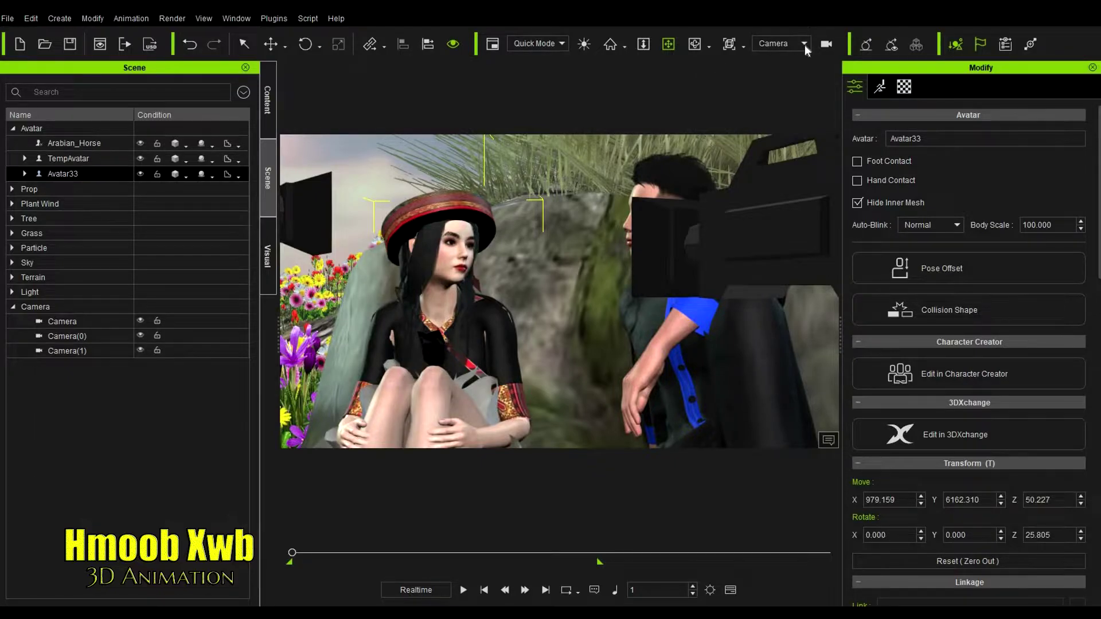
Step: Set the active view to Switch, open the timeline, and key Camera at frame 1 on the Switcher track
left_click(779, 43)
key("F3")
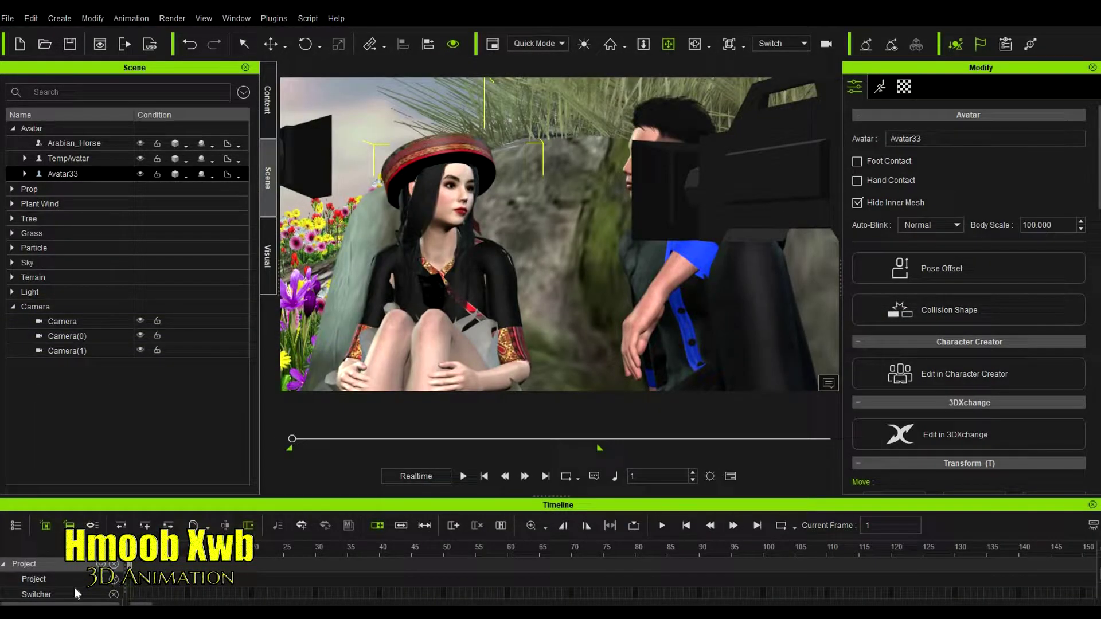
scroll(130, 585, "down", 2)
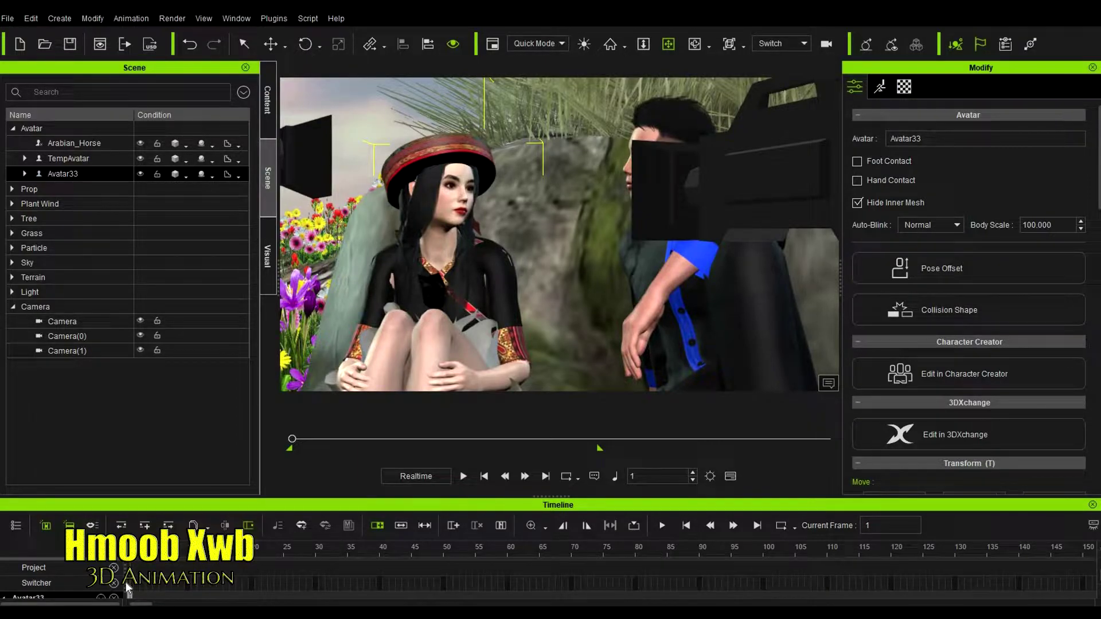
right_click(126, 583)
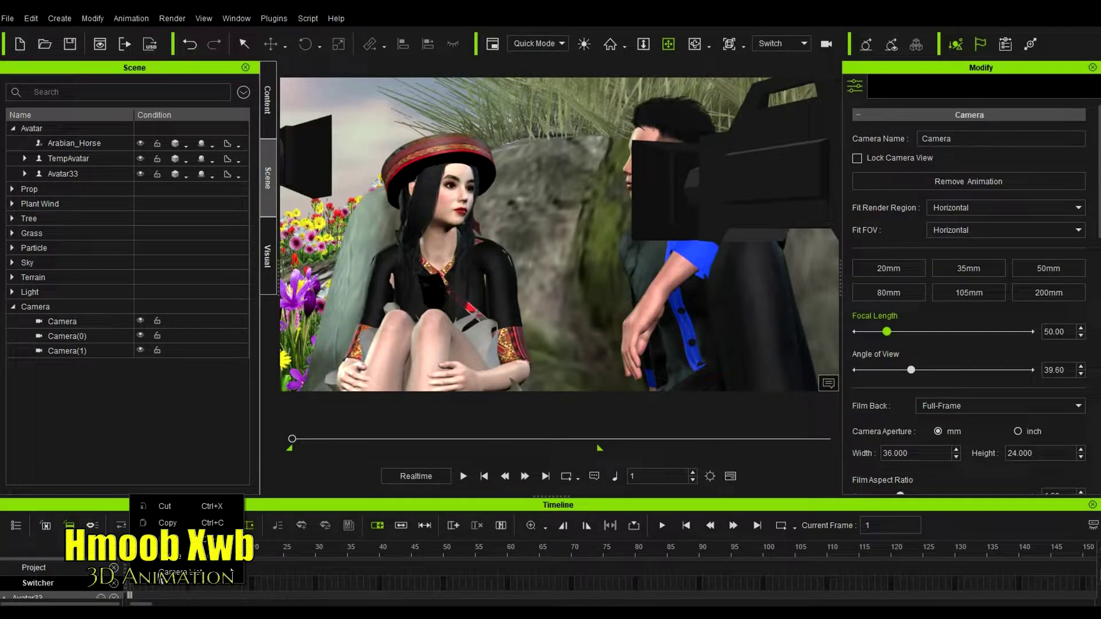
mouse_move(183, 572)
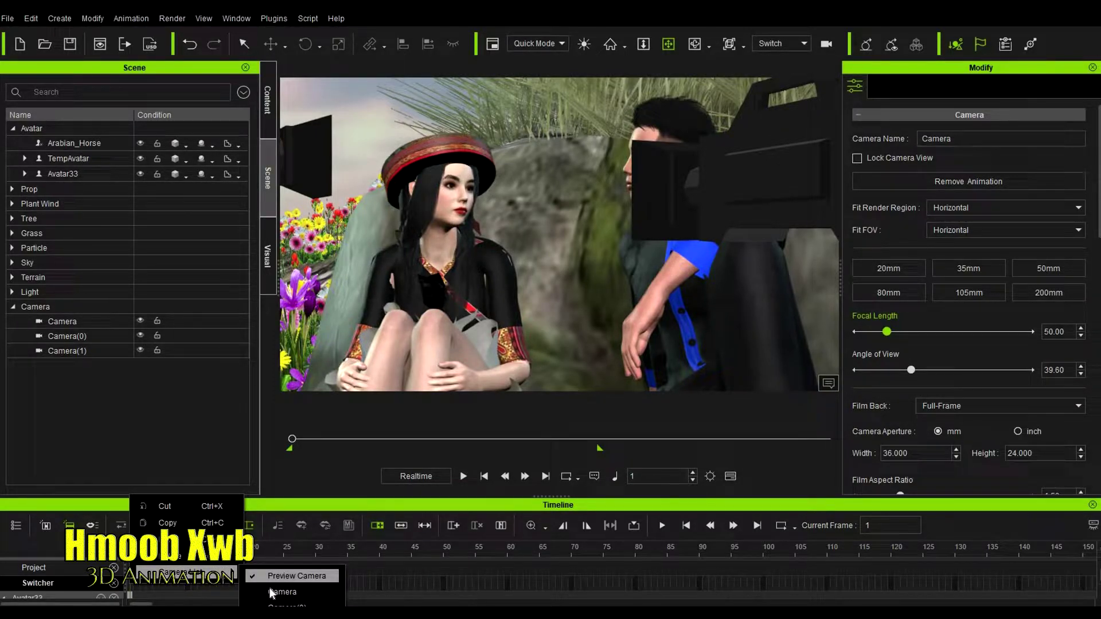
left_click(211, 586)
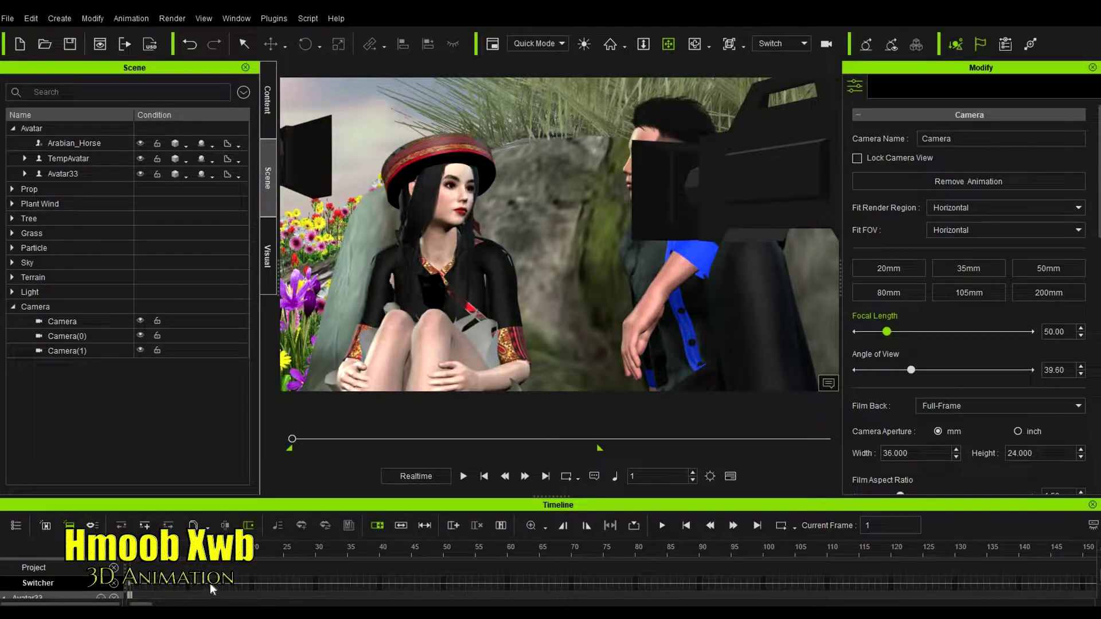
Step: Add switcher keys that cut to Camera(1) at frame 24 and to Camera(0) at frame 45
left_click(276, 582)
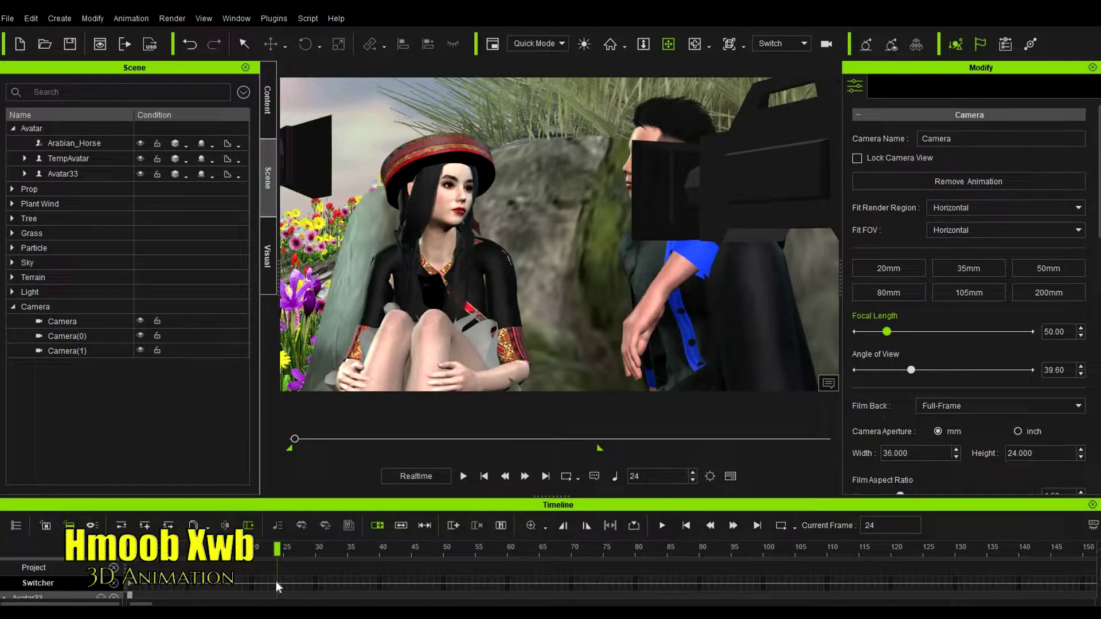
right_click(275, 581)
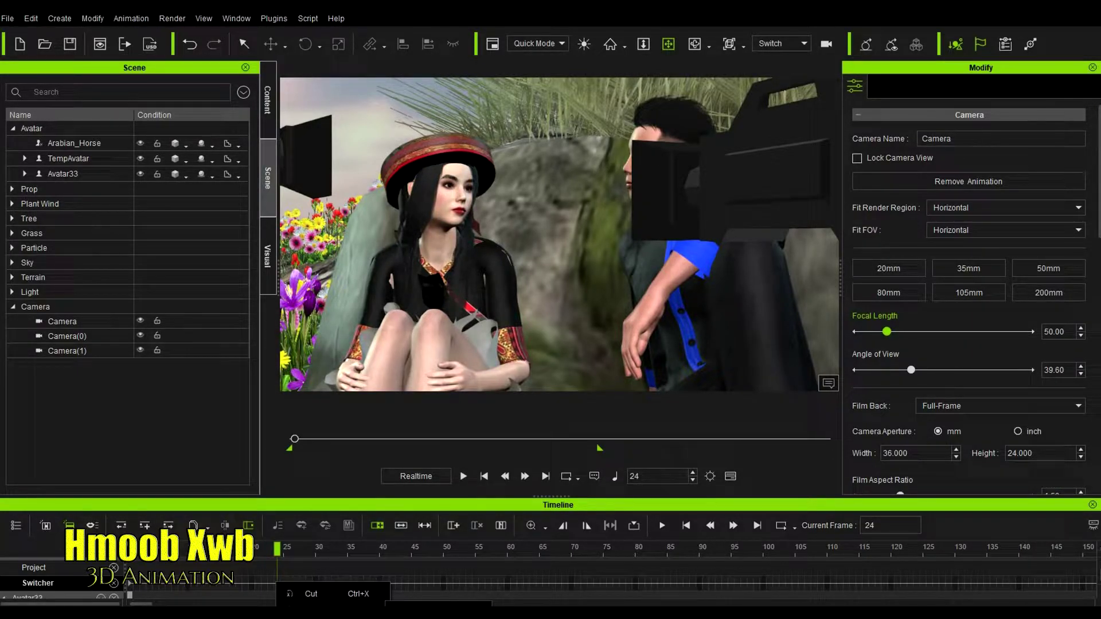
left_click(367, 594)
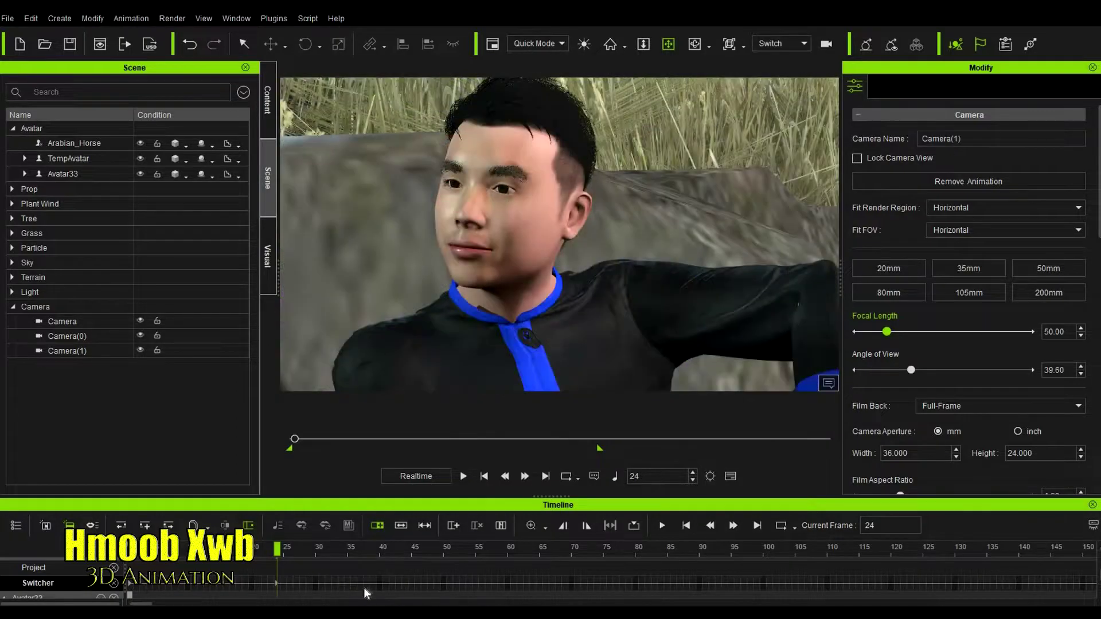
left_click(411, 581)
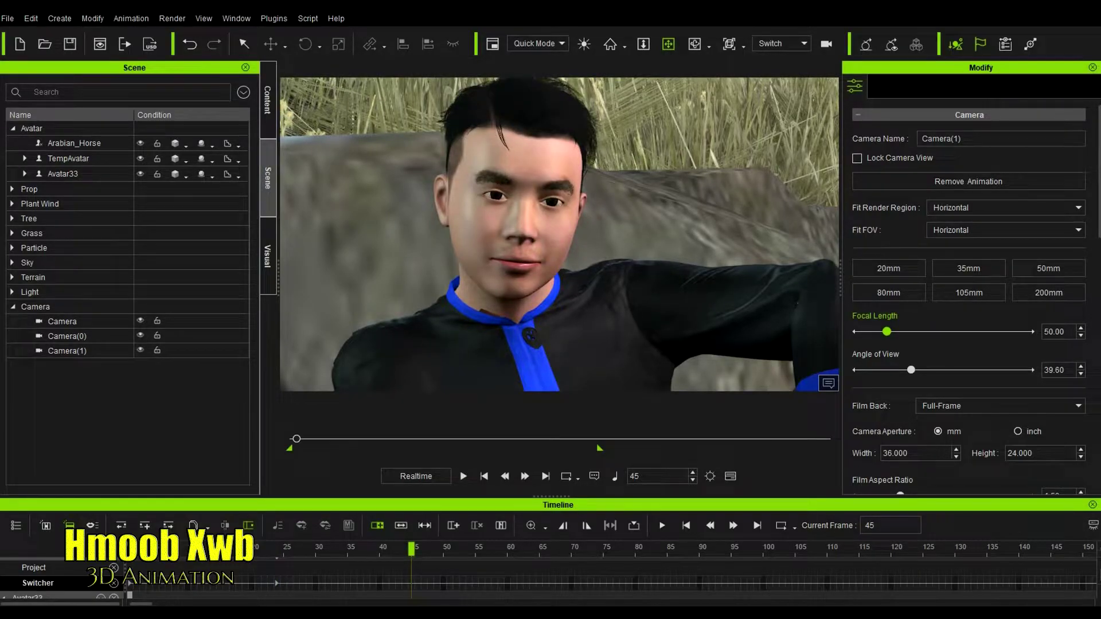
right_click(411, 580)
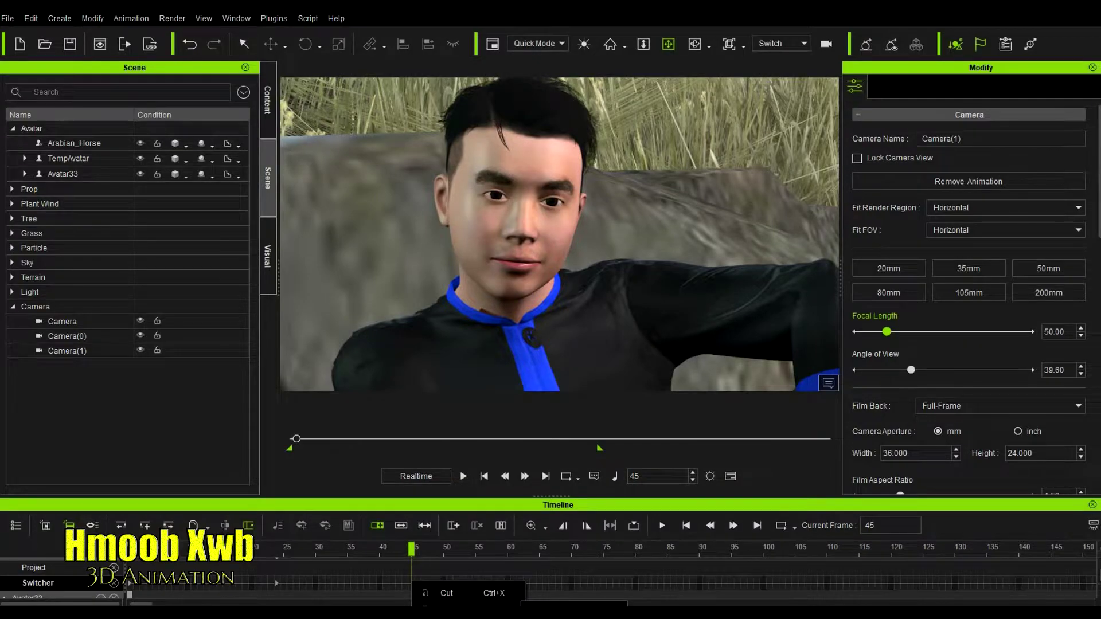
left_click(544, 617)
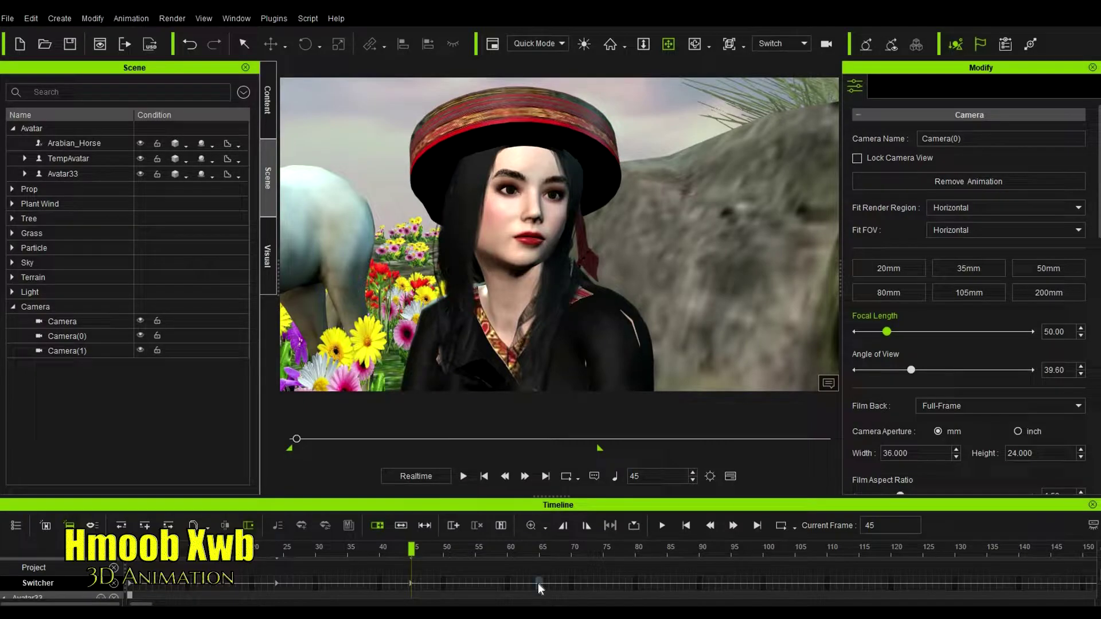
Step: Add switcher keys that cut to Camera at frame 65 and to Camera(0) at frame 85
left_click(538, 581)
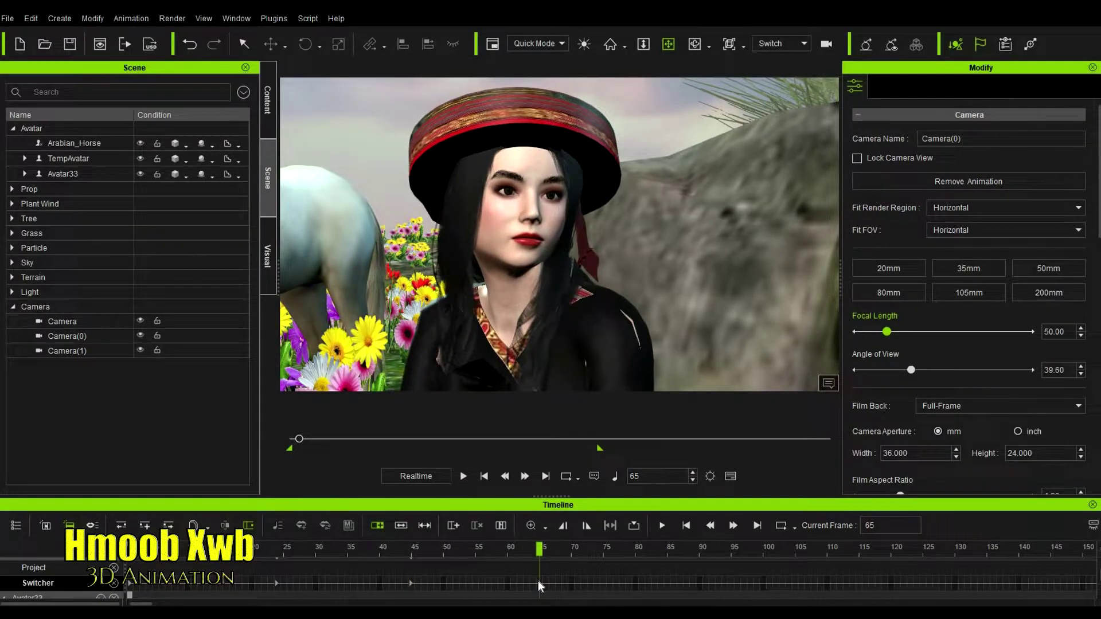
right_click(538, 581)
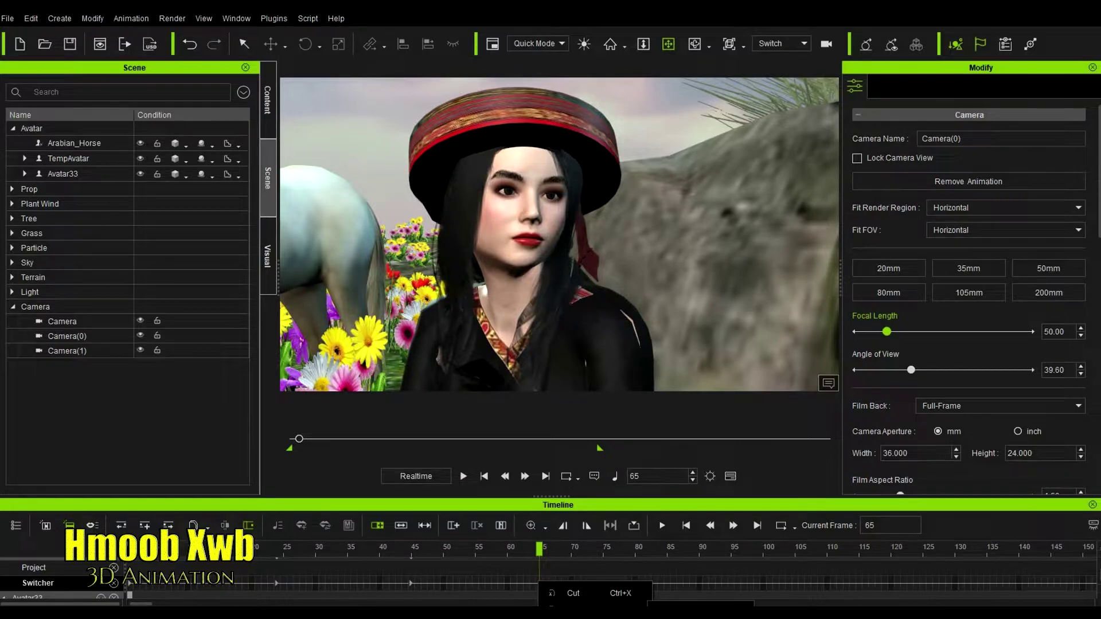
left_click(689, 613)
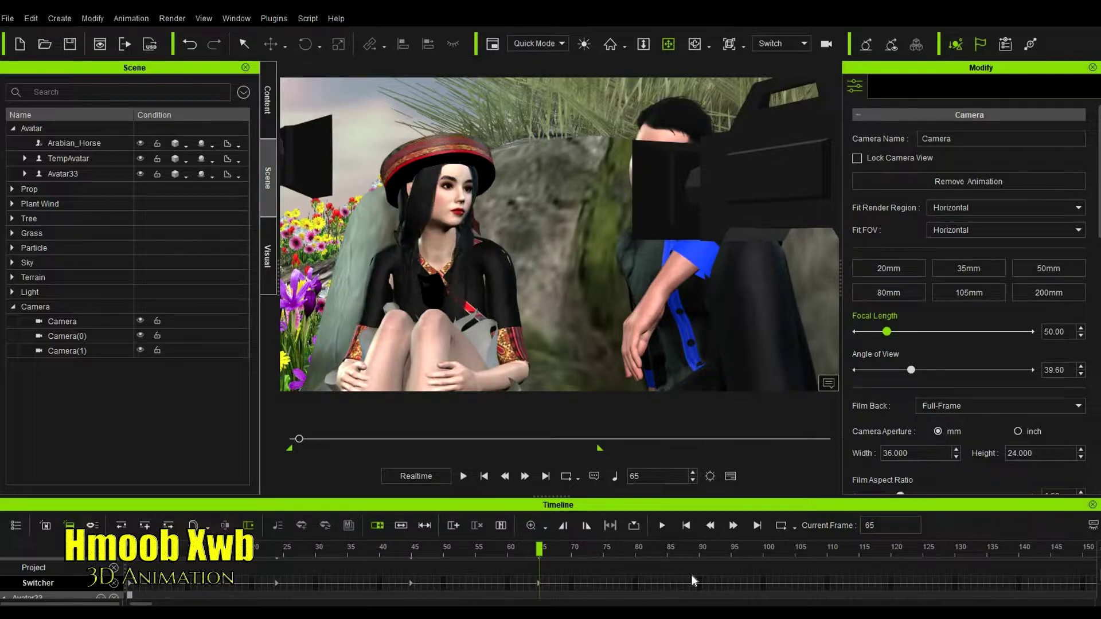
right_click(713, 574)
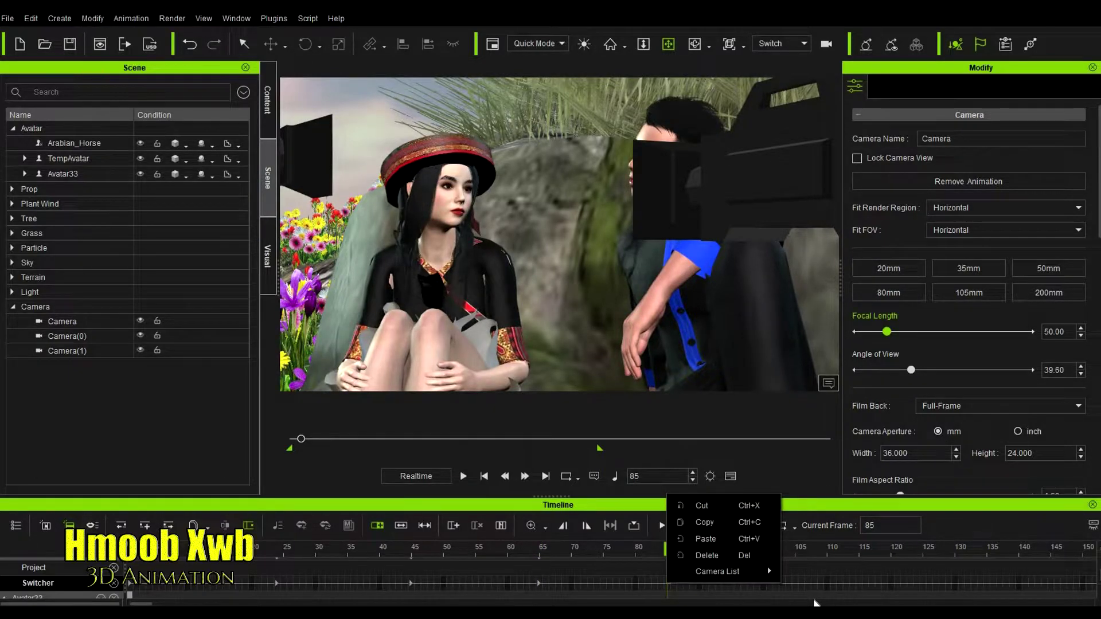
mouse_move(763, 571)
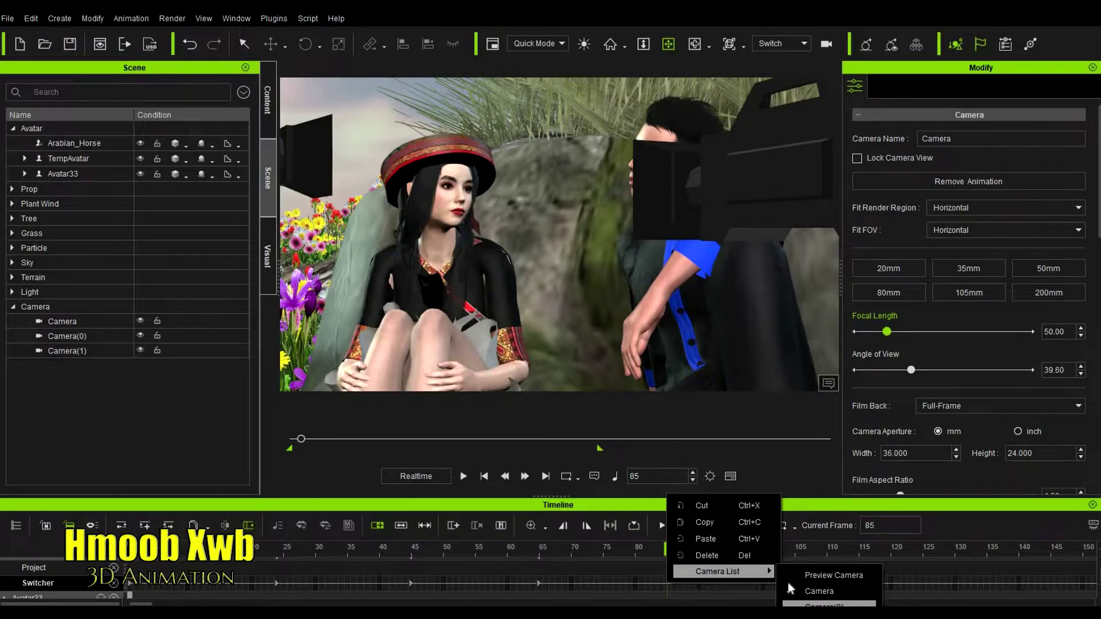
left_click(791, 602)
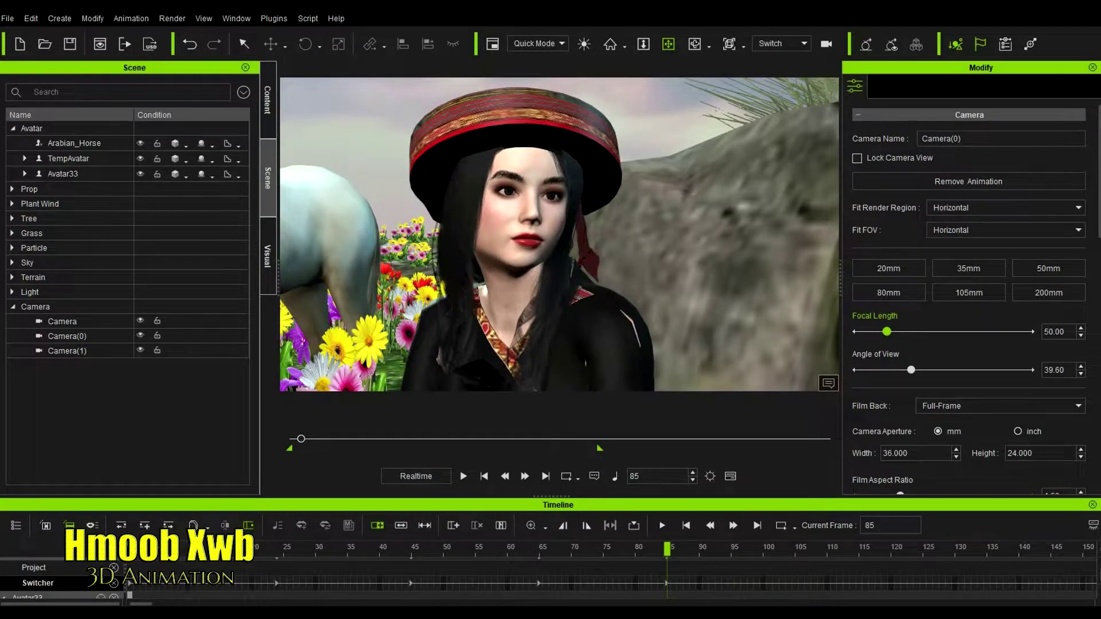
Step: Add switcher keys that cut to Camera at frame 104 and to Camera(1) at frame 122
left_click(789, 571)
right_click(789, 584)
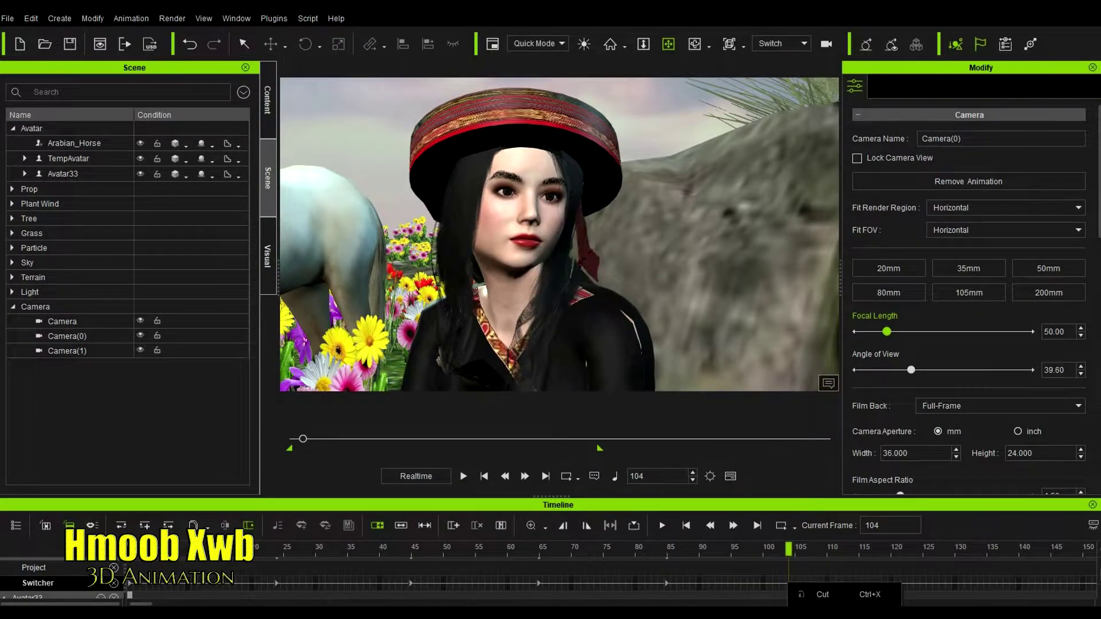
left_click(902, 583)
left_click(905, 572)
right_click(903, 584)
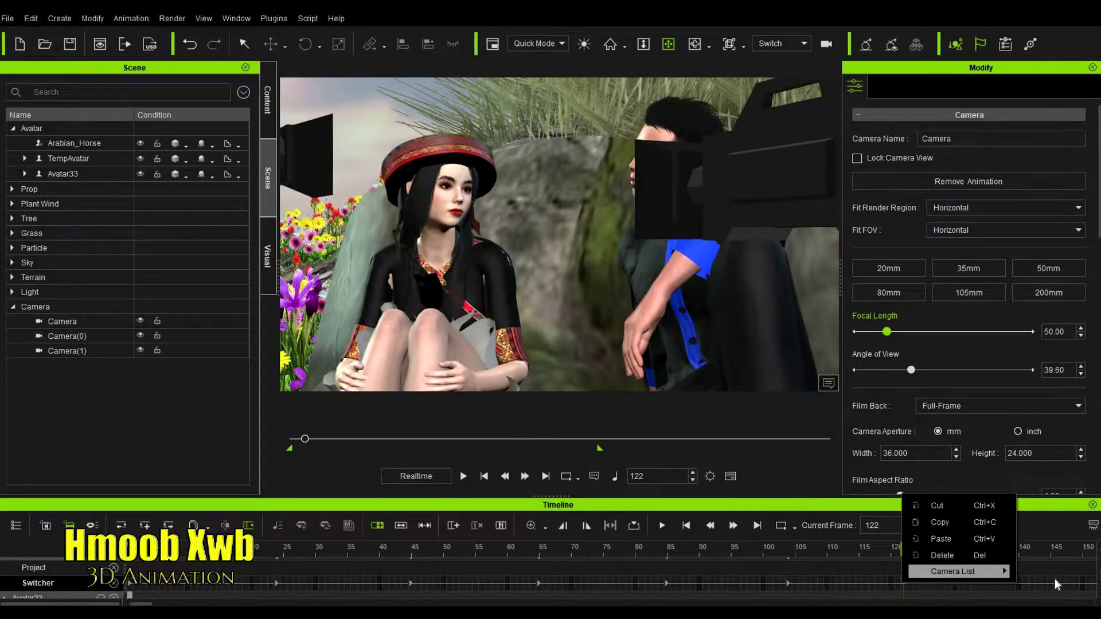
mouse_move(975, 572)
left_click(1054, 617)
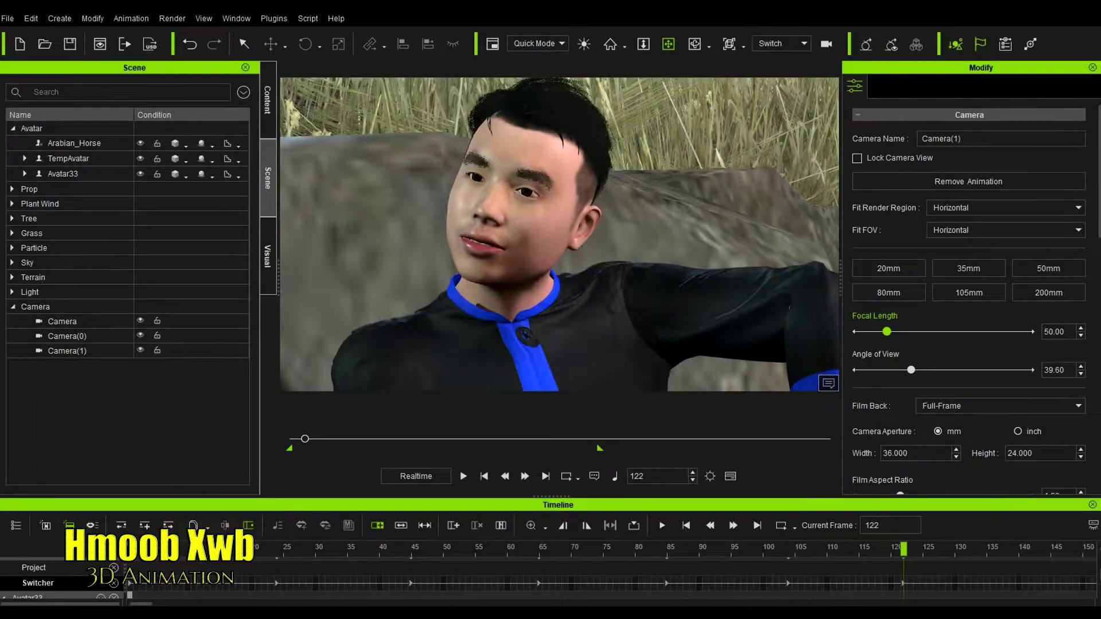
Step: Add a switcher key for Preview Camera at frame 145 and play back the camera cuts
left_click(1057, 550)
right_click(1056, 583)
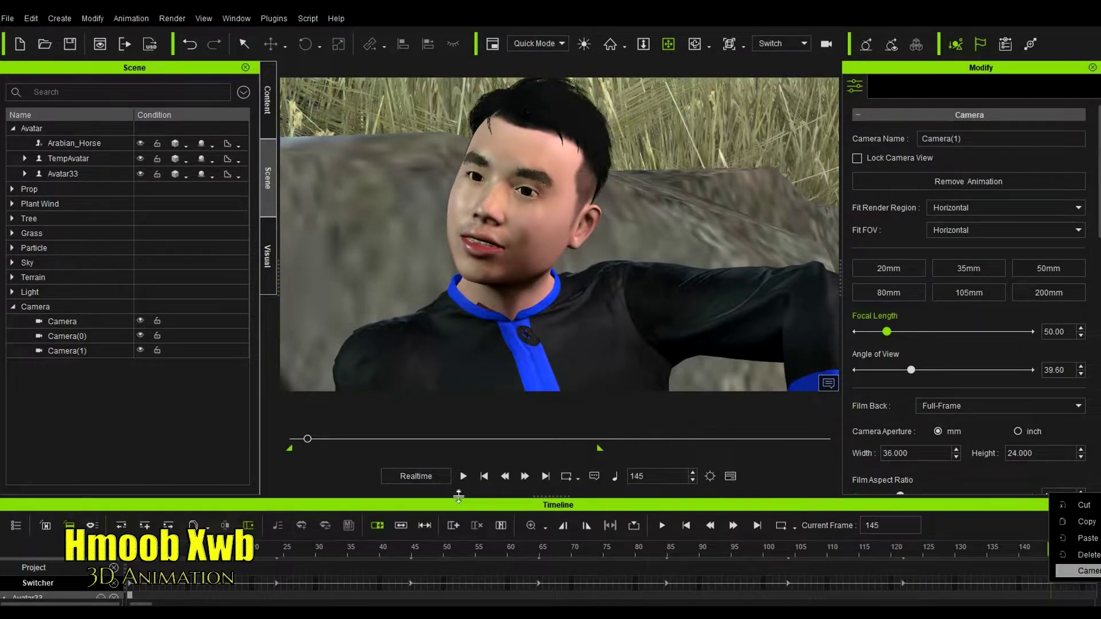
left_click(483, 476)
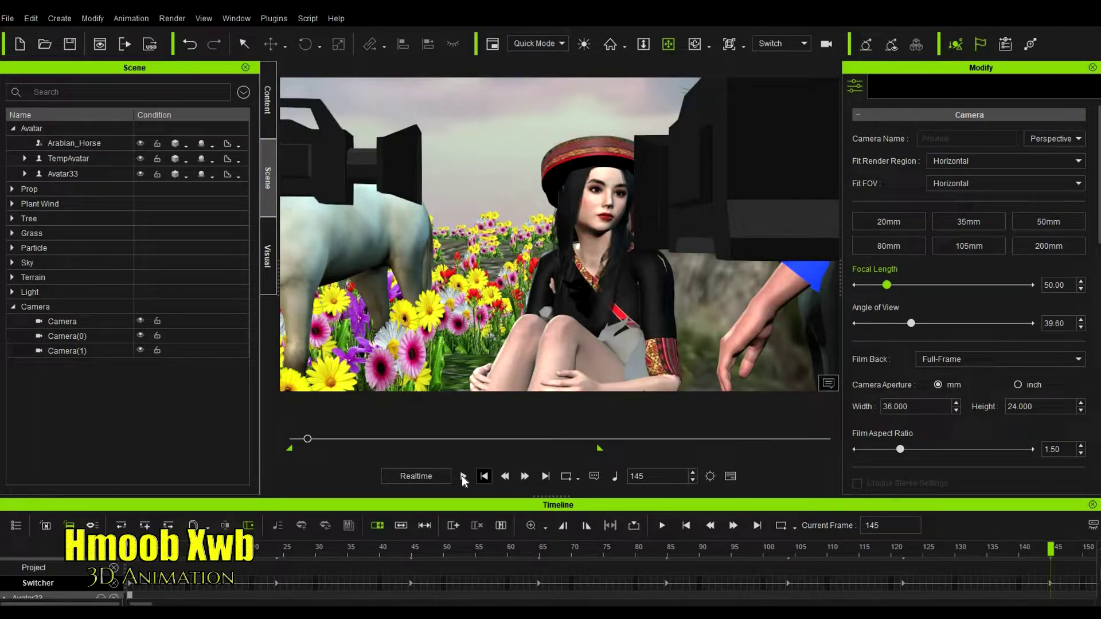
left_click(463, 476)
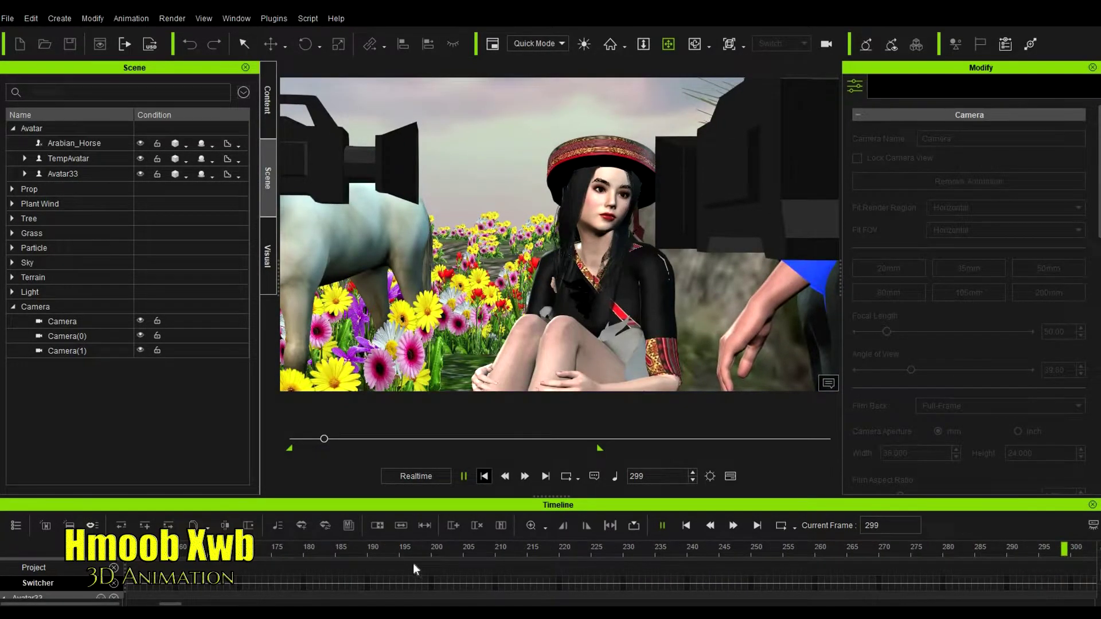
key("space")
Step: Spread the early switcher keys apart, placing the first three cuts at about frames 205, 420 and 696
scroll(411, 562, "up", 1)
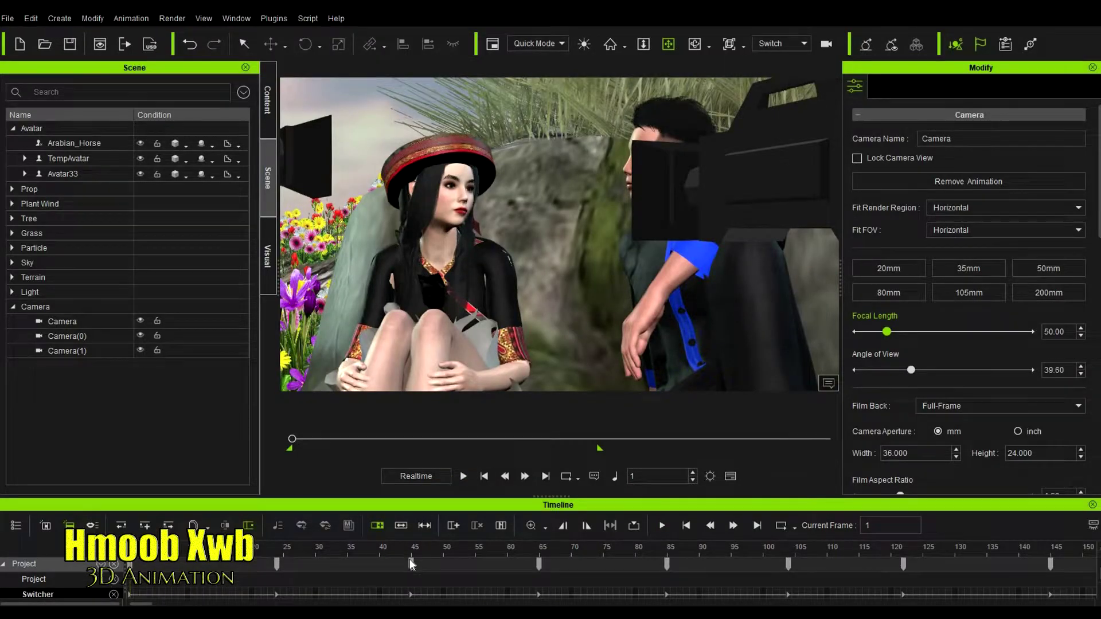
left_click(410, 560)
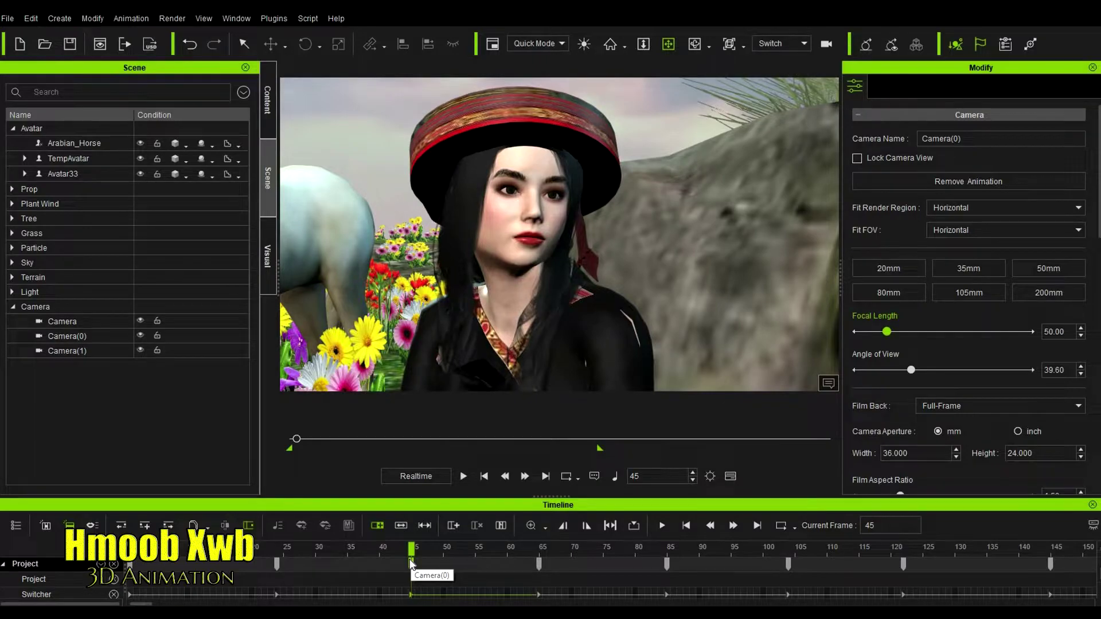
scroll(410, 564, "down", 8, "ctrl")
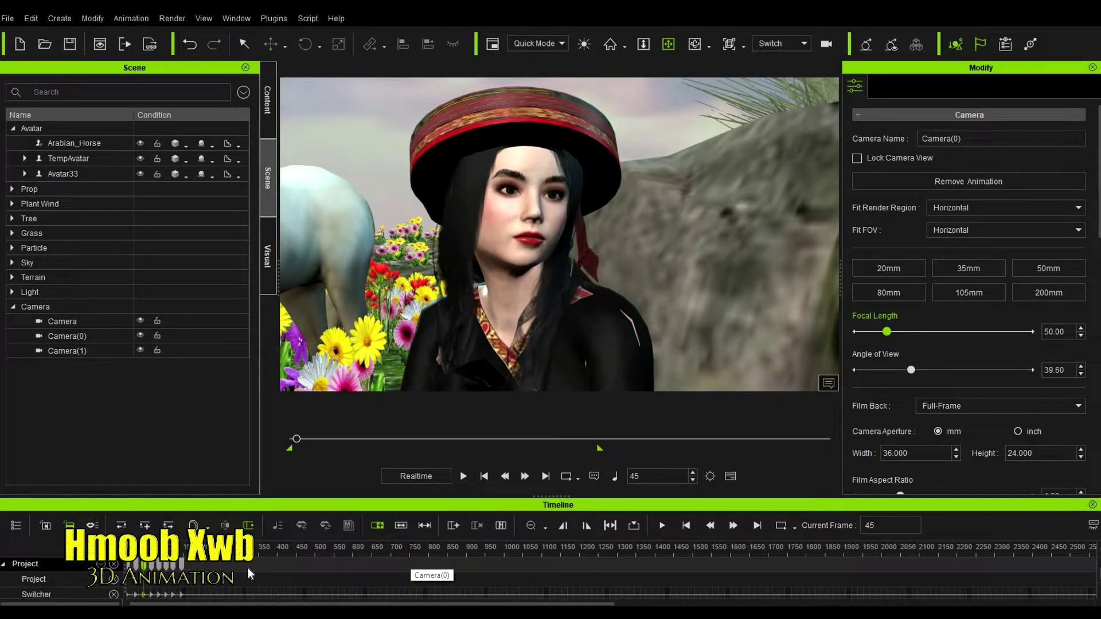
scroll(246, 568, "down", 3)
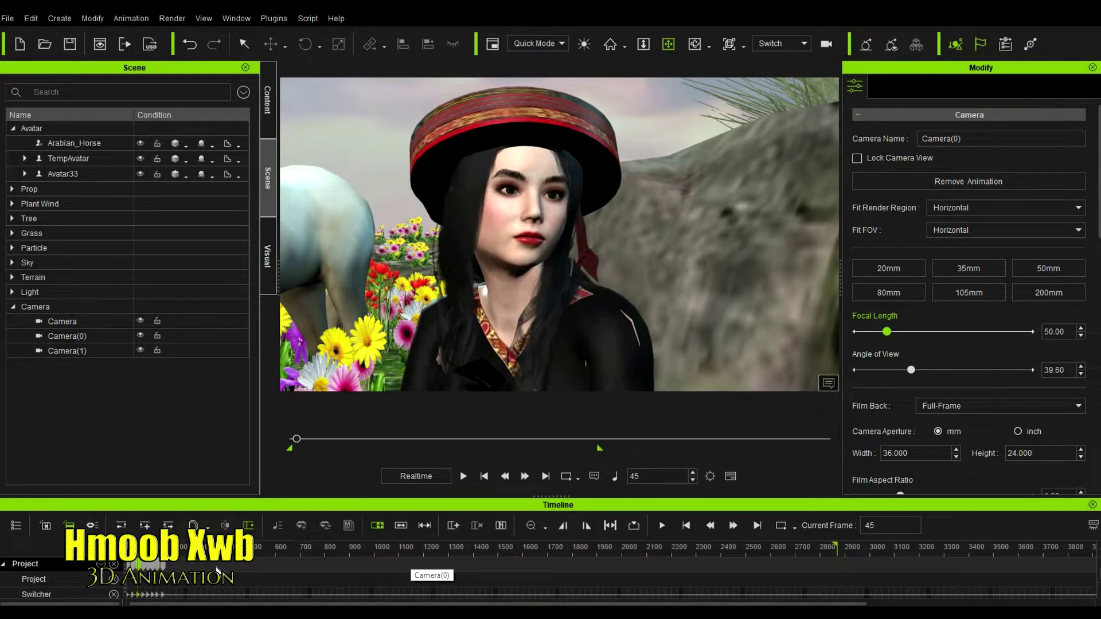
scroll(215, 570, "up", 3)
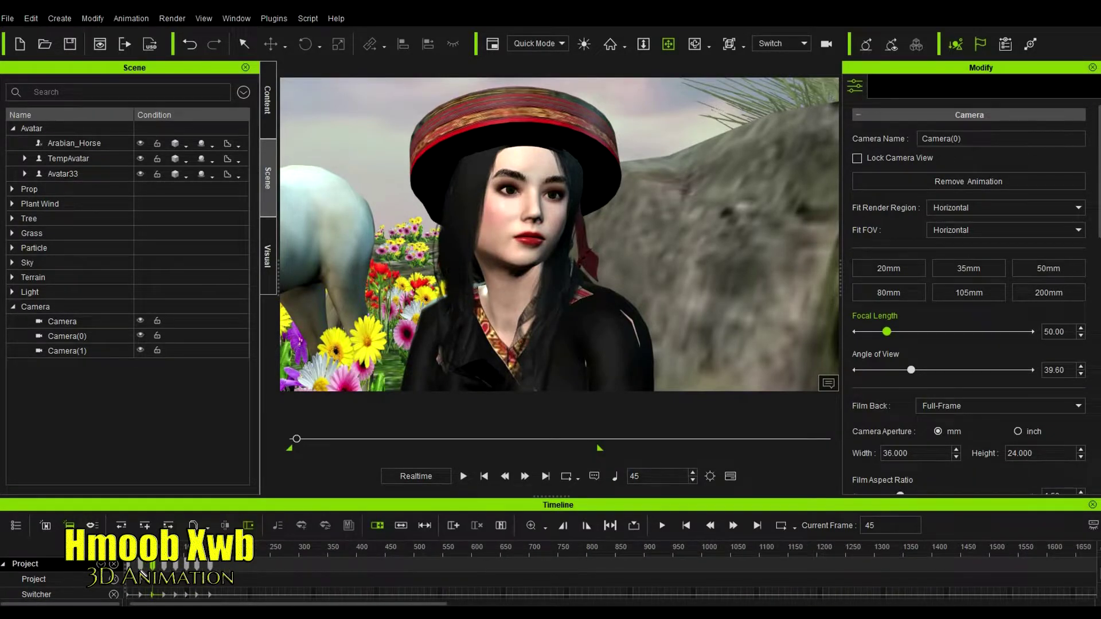
left_click_drag(226, 566, 145, 566)
left_click_drag(345, 565, 379, 564)
left_click(280, 566)
left_click_drag(478, 565, 423, 565)
mouse_move(531, 562)
left_mouse_down()
mouse_move(600, 560)
mouse_move(539, 564)
left_mouse_up()
left_click(540, 563)
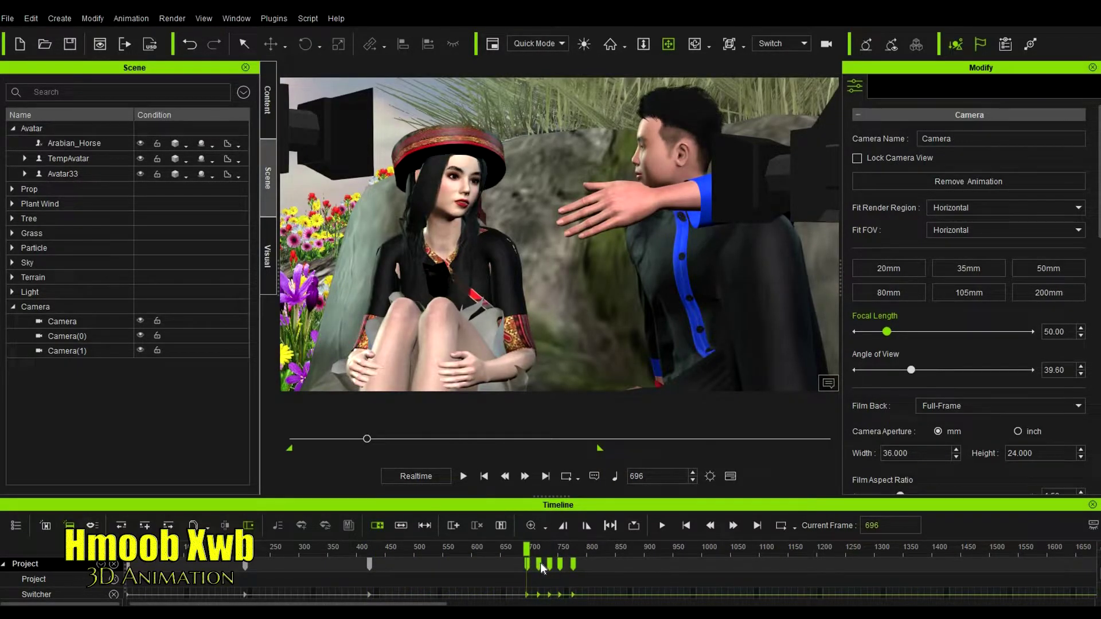
Step: Move the remaining four switcher keys to about frames 920, 1120, 1363 and 1662
left_click_drag(605, 564, 533, 564)
left_click_drag(676, 563, 666, 564)
mouse_move(760, 564)
left_mouse_down()
mouse_move(686, 563)
mouse_move(808, 566)
mouse_move(781, 565)
left_mouse_up()
left_click(797, 565)
left_click_drag(893, 564, 928, 565)
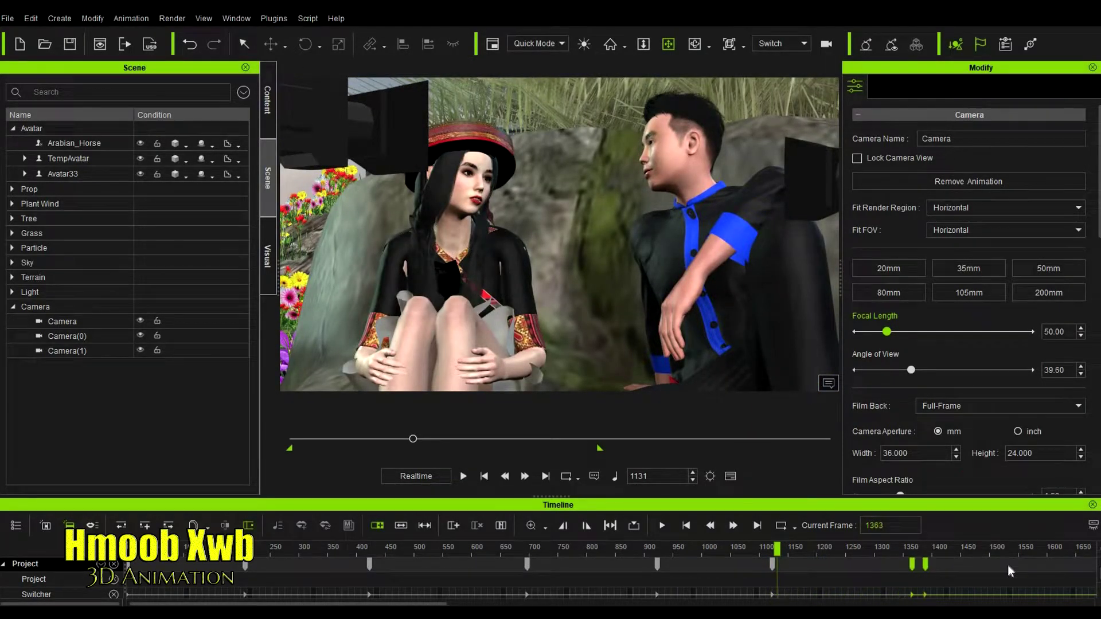
key("space")
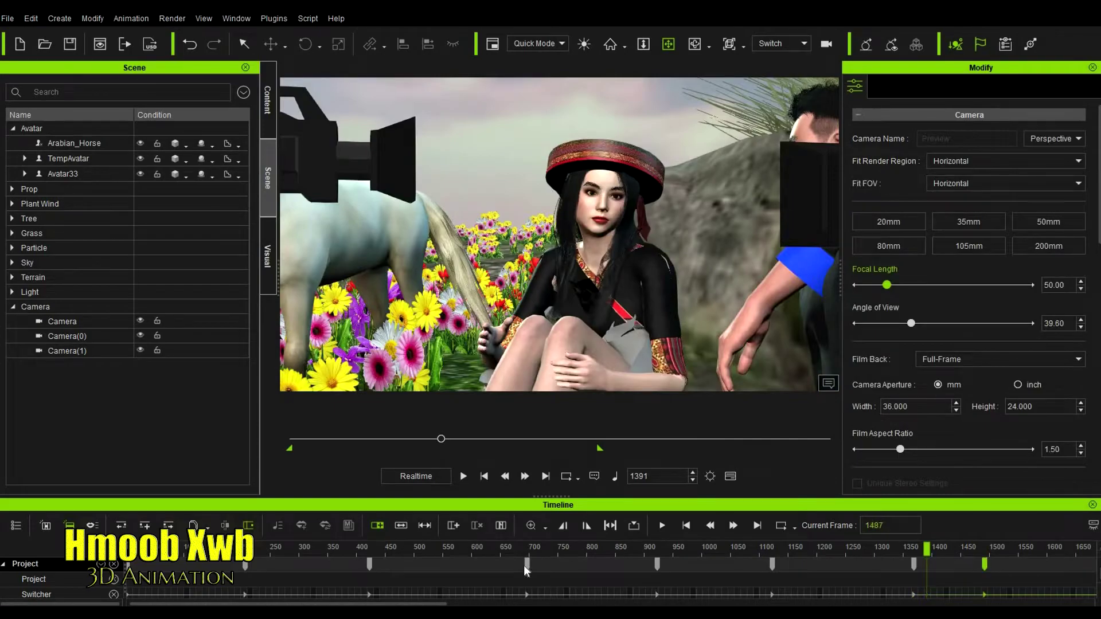
Step: Play back the retimed camera cuts from the start, and return to the first frame
left_click(526, 566)
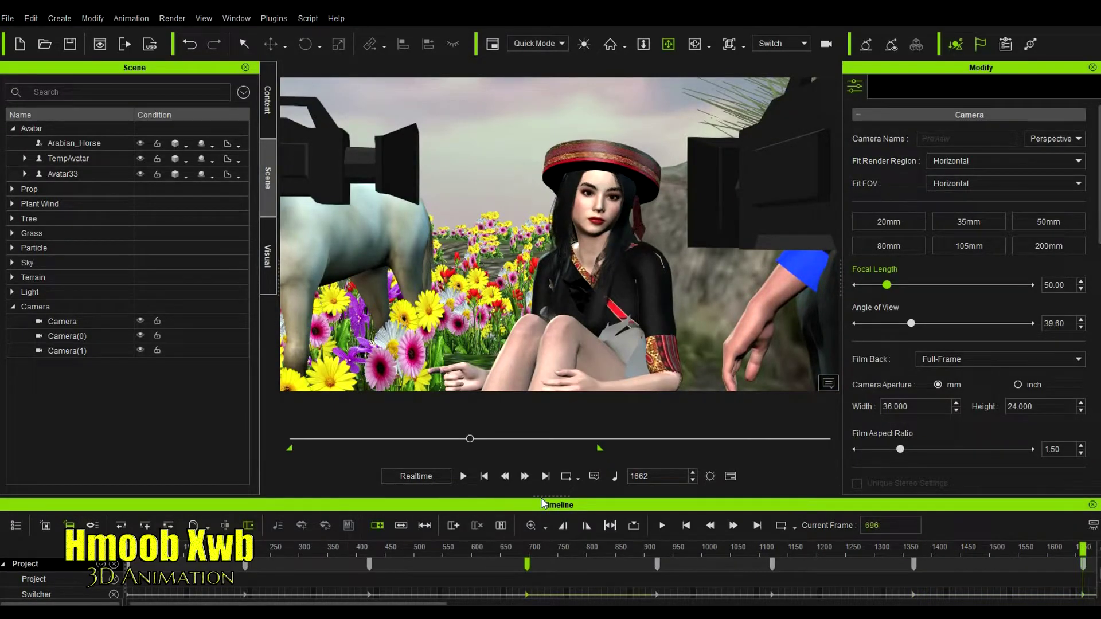
left_click(483, 476)
key("space")
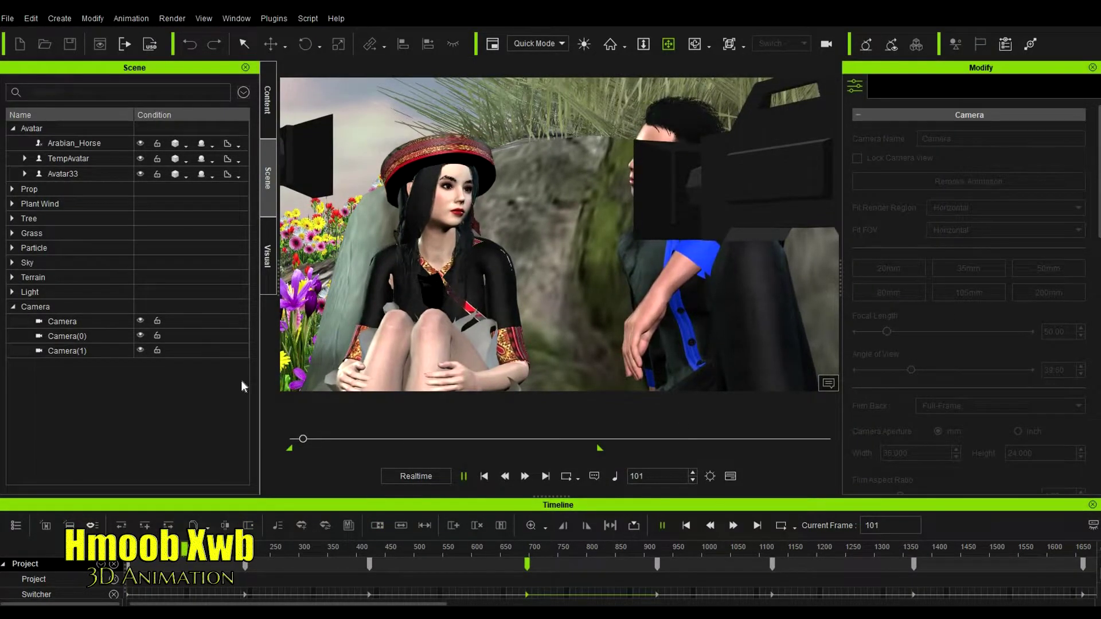
key("space")
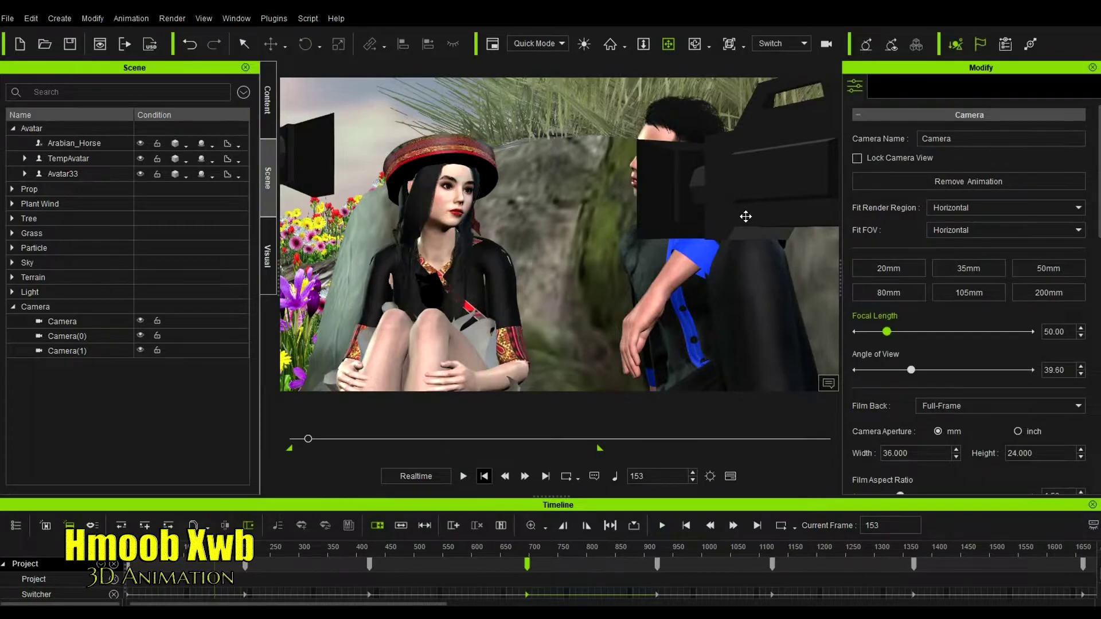
key("Home")
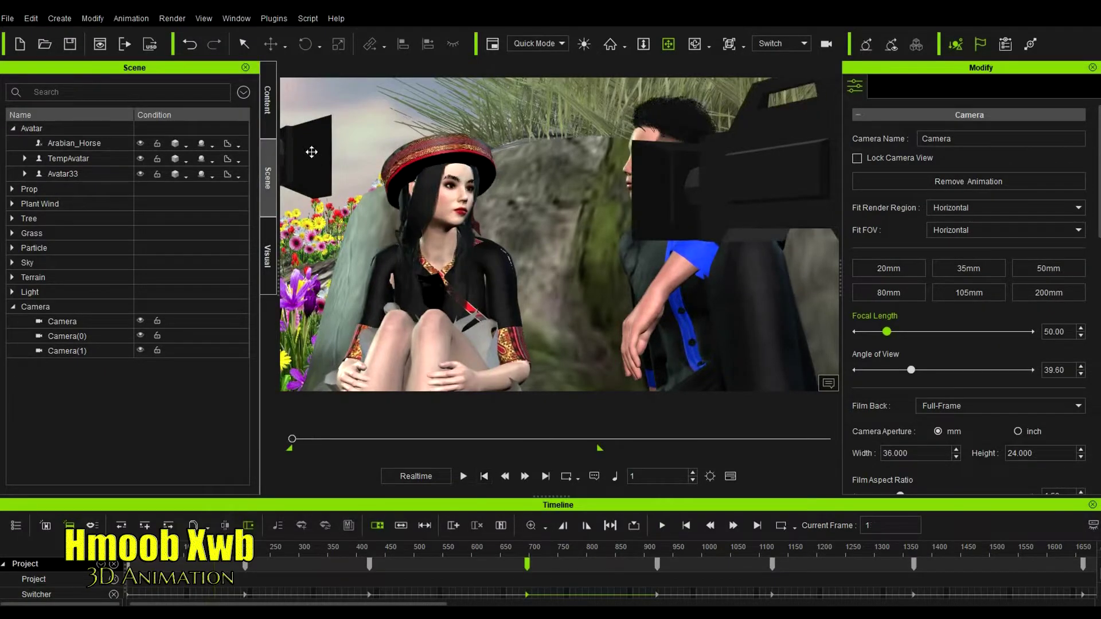
Step: Hide Camera, Camera(0) and Camera(1) in the scene and play back the camera cuts without their models in view
left_click(182, 319)
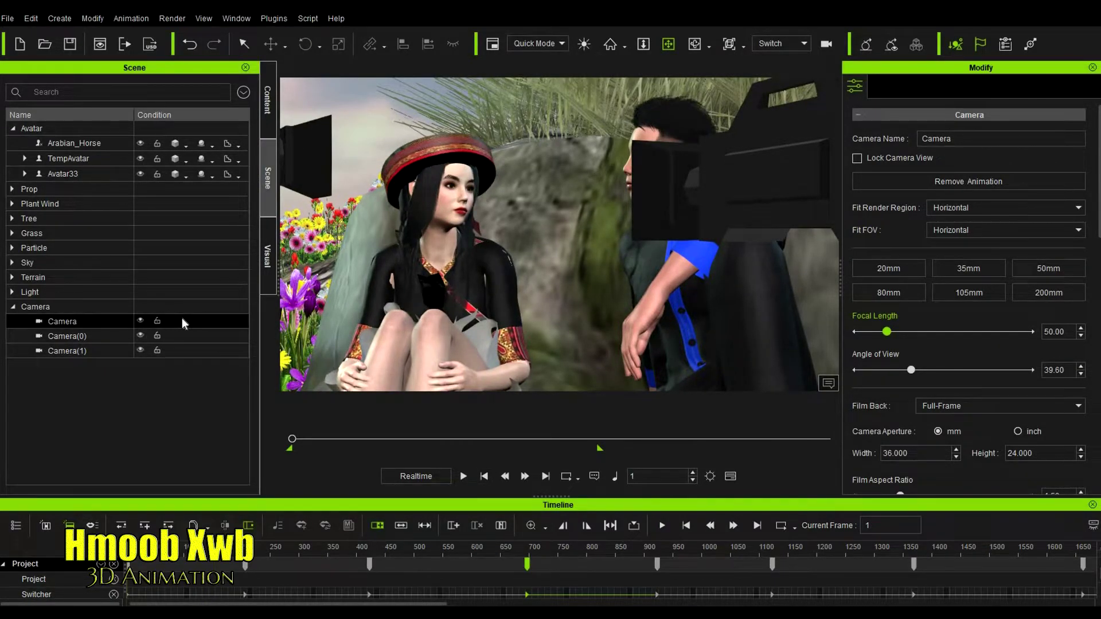
left_click(141, 351)
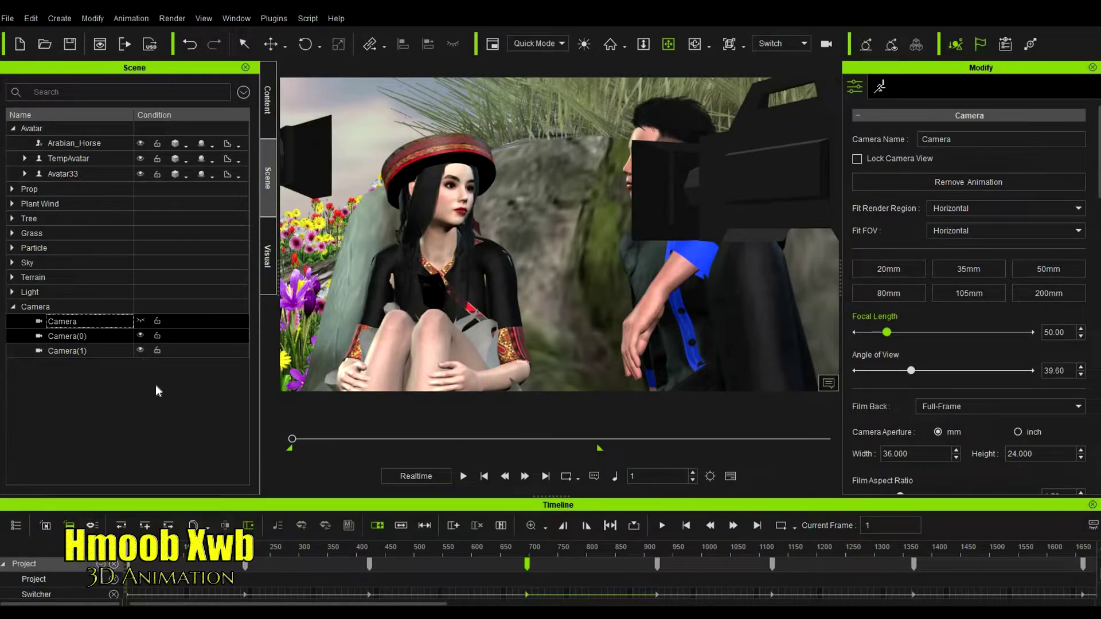
left_click(464, 477)
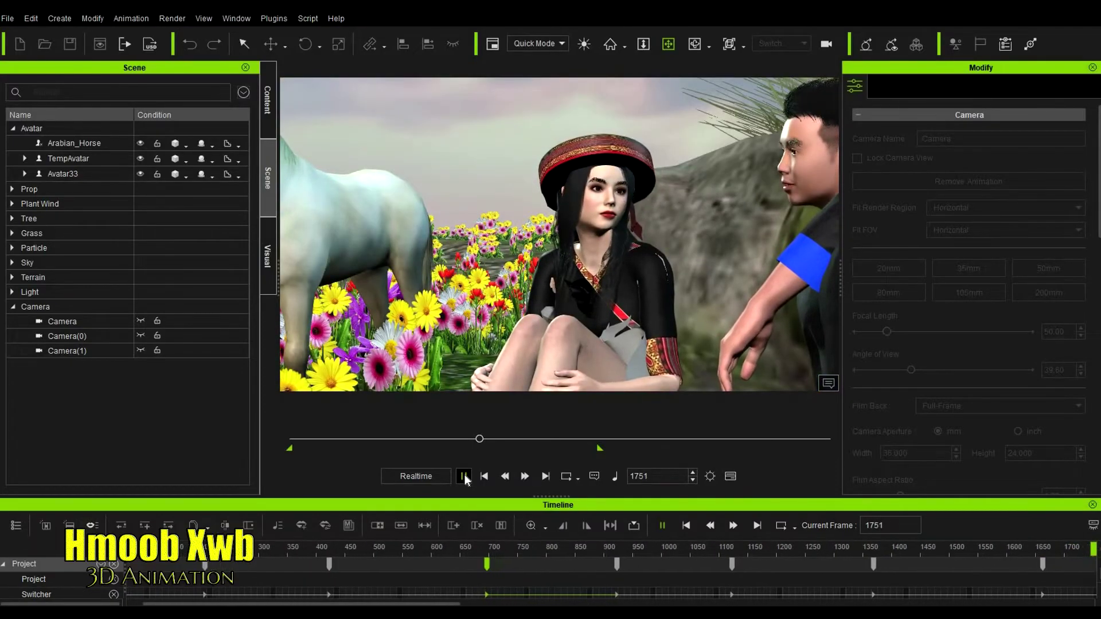
left_click(463, 475)
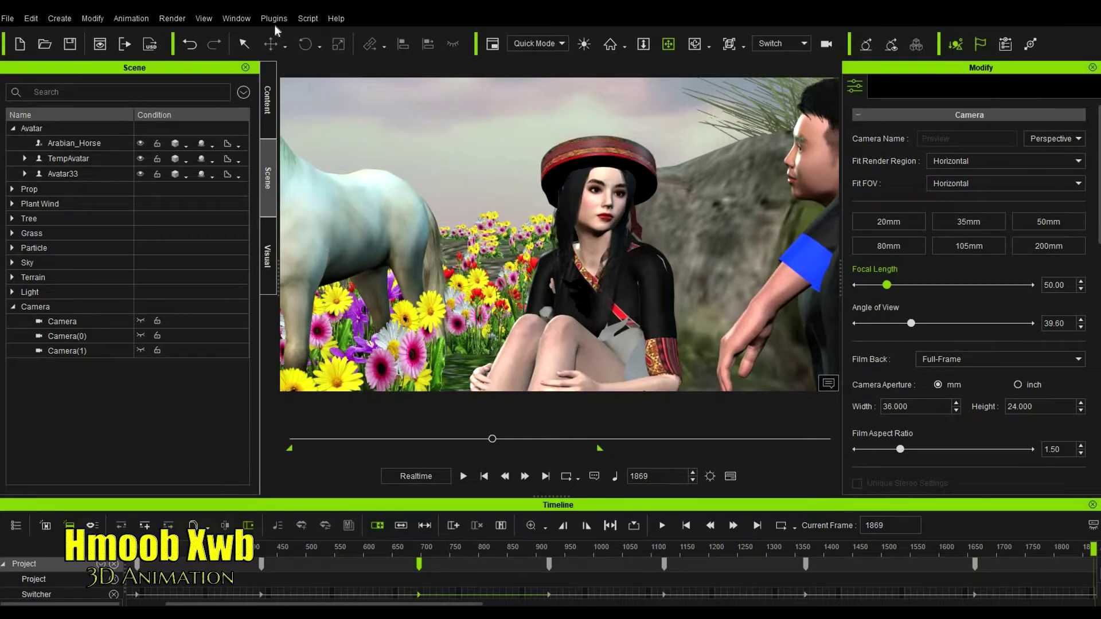
Step: Shorten the playback range to end shortly after the last camera cut, and return to the first frame
left_click(236, 18)
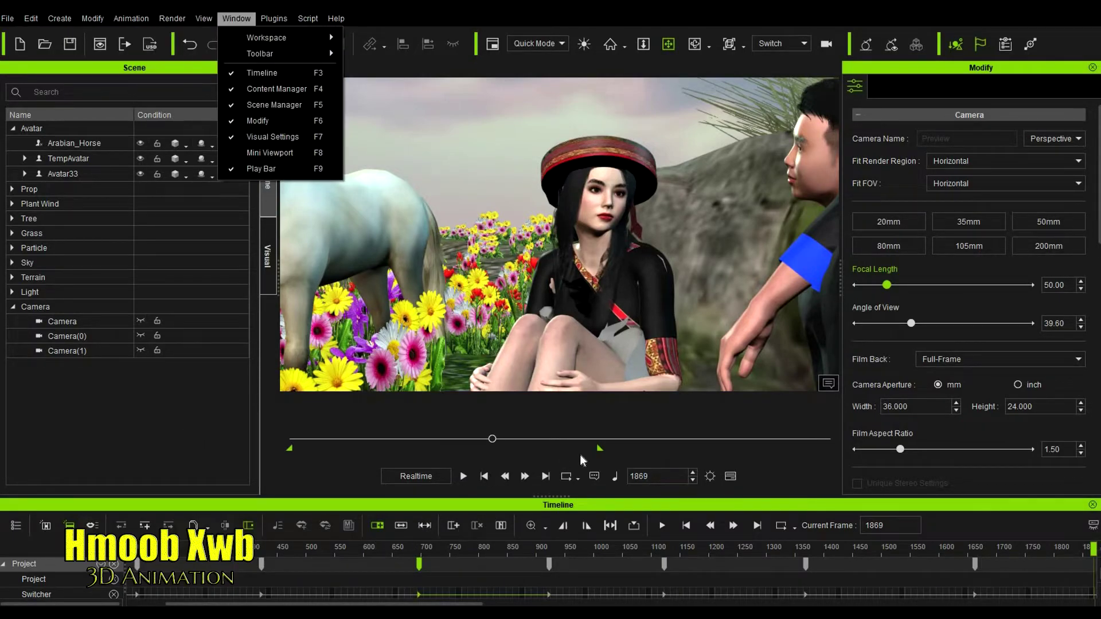
left_click(481, 475)
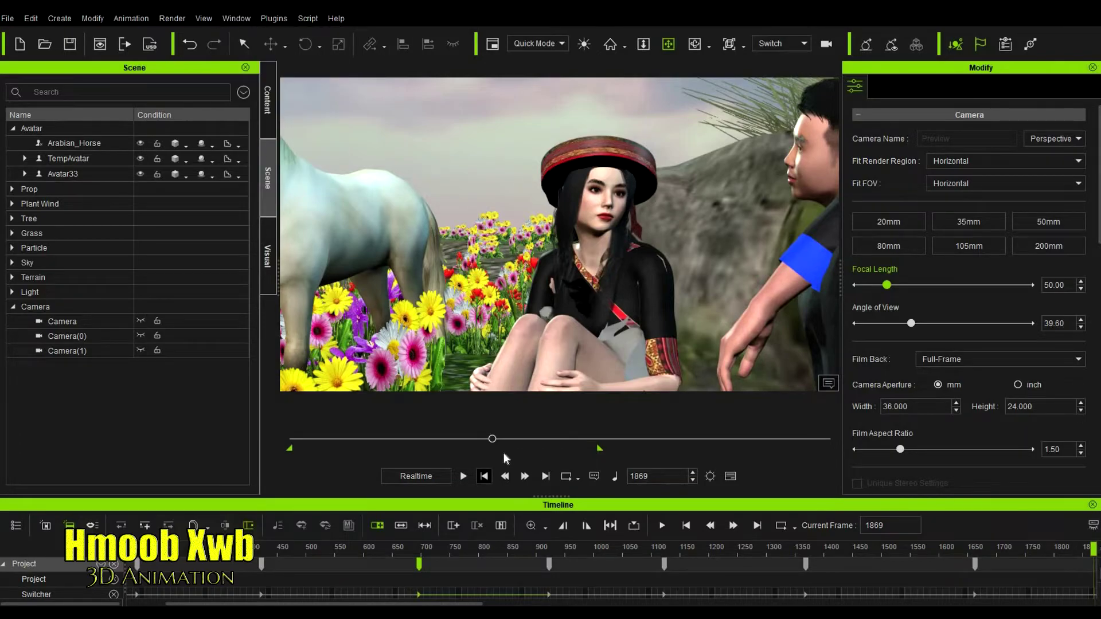
scroll(497, 453, "down", 1)
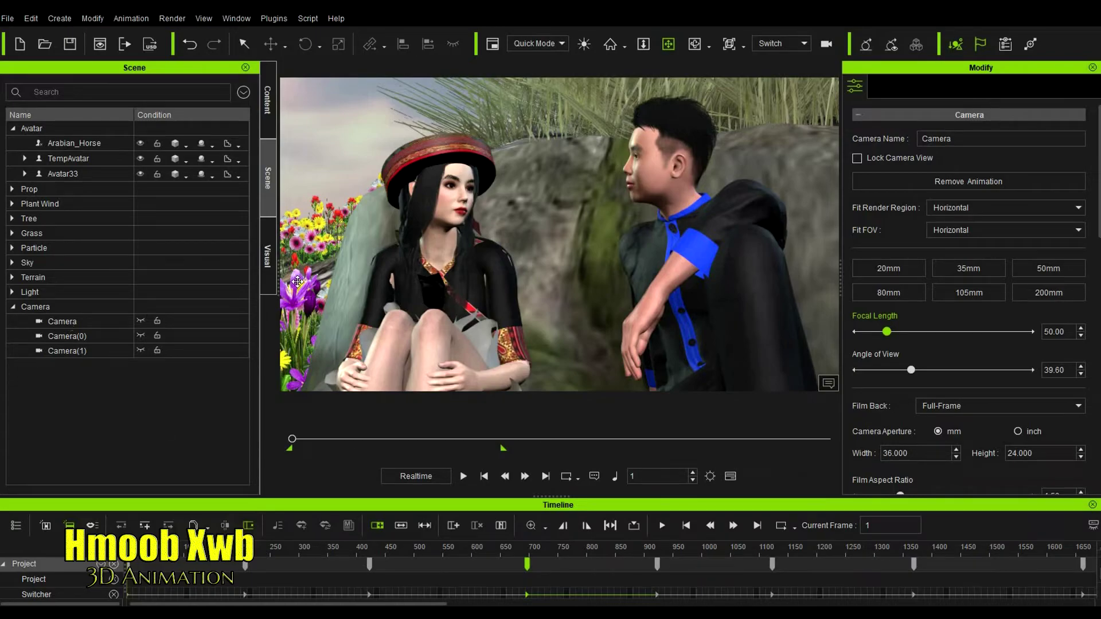
Step: Select the first camera, Camera, and change the viewport from the Switch view to that camera's view
left_click(68, 321)
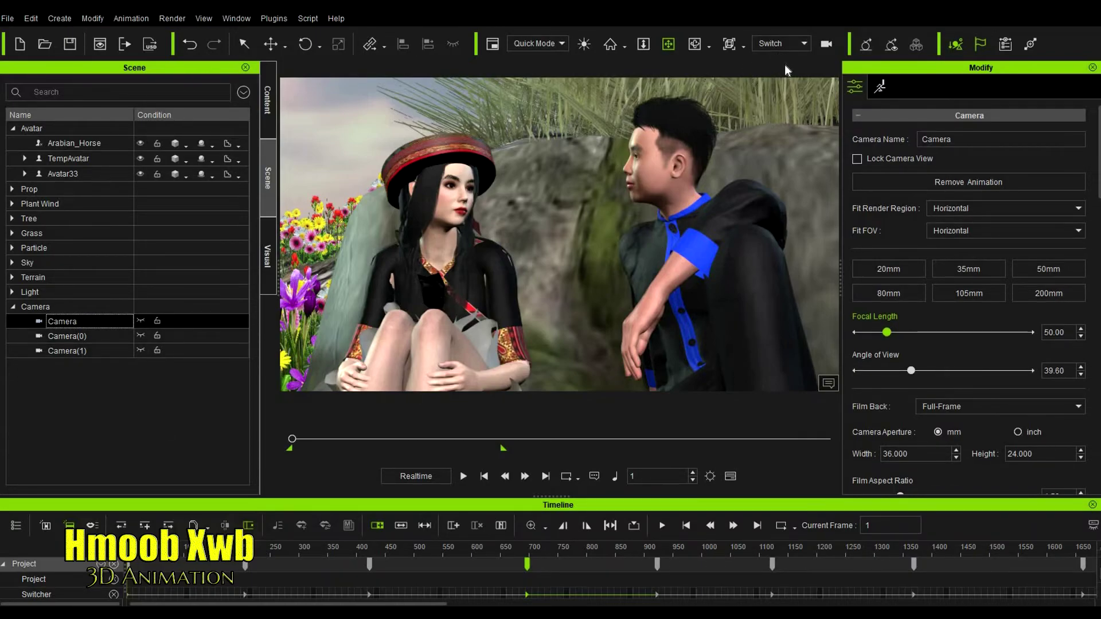
left_click(781, 43)
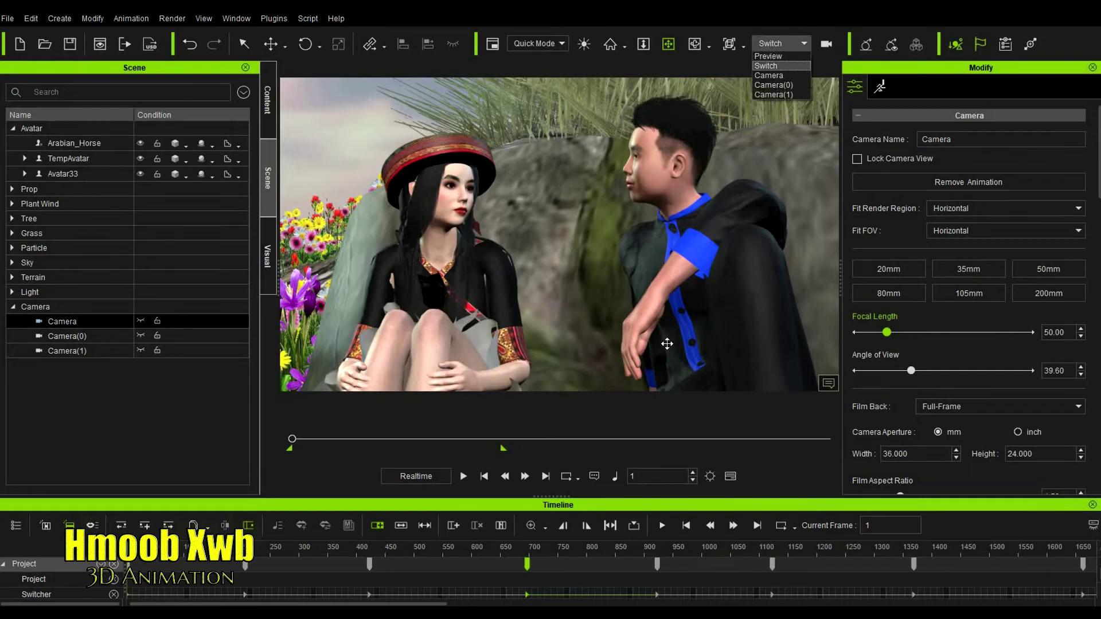
key("Down")
key("Return")
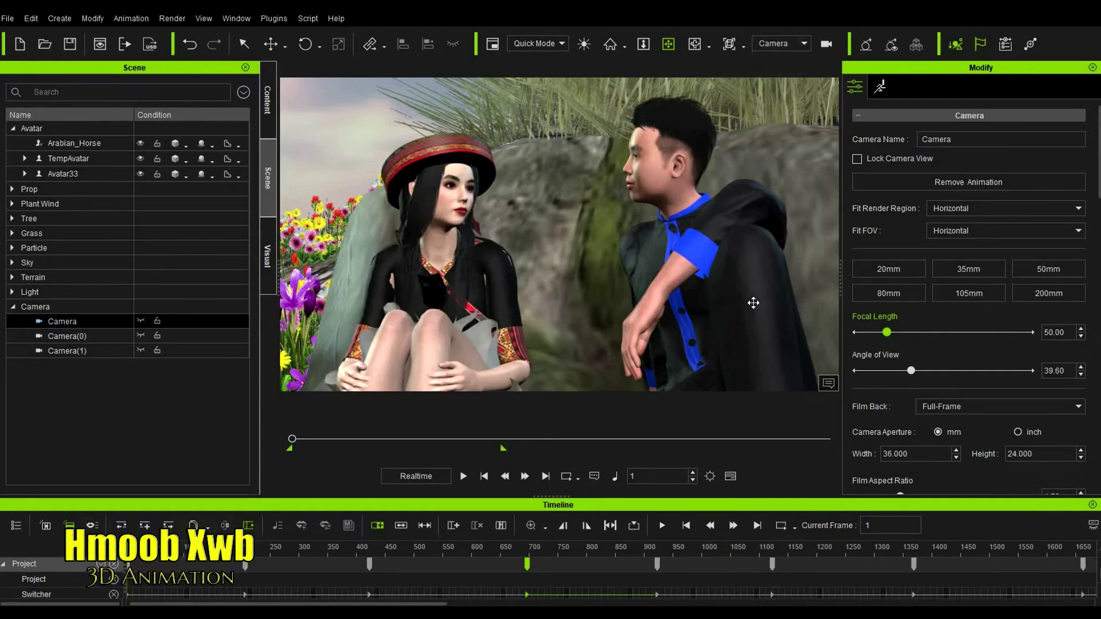